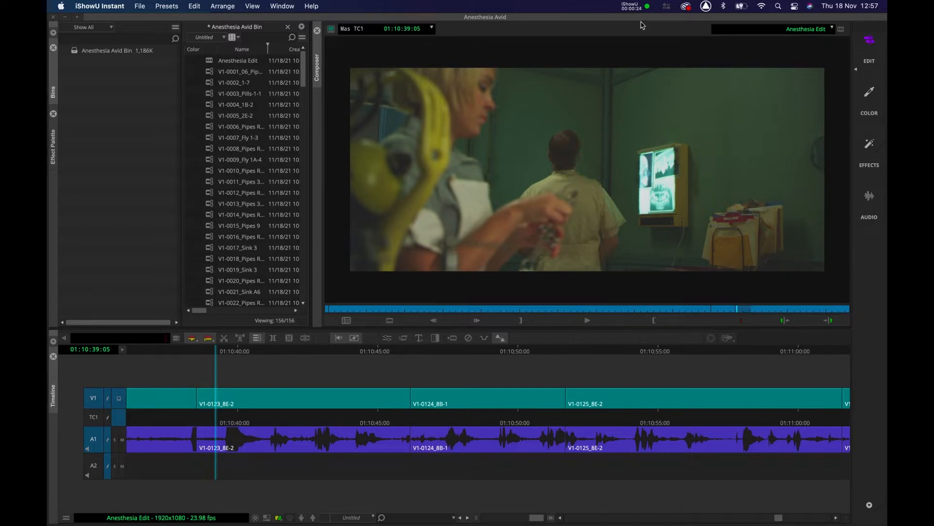
Play the sequence from clip V1-0123_8E-2 and park the playhead back near its start.
click(212, 354)
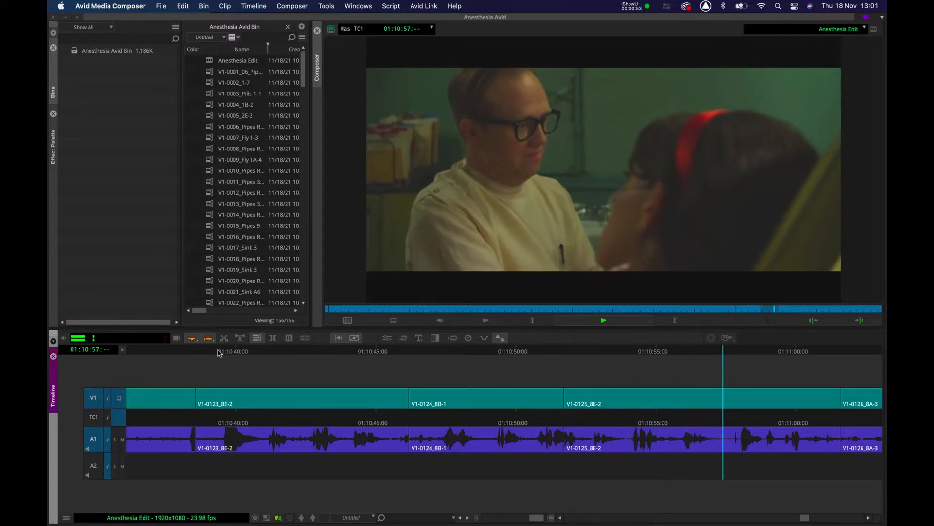
key(space)
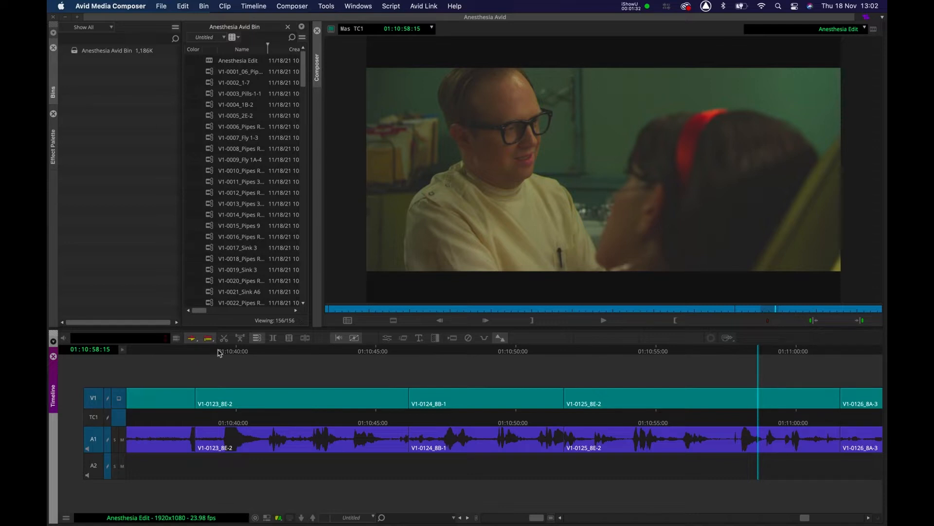
click(220, 353)
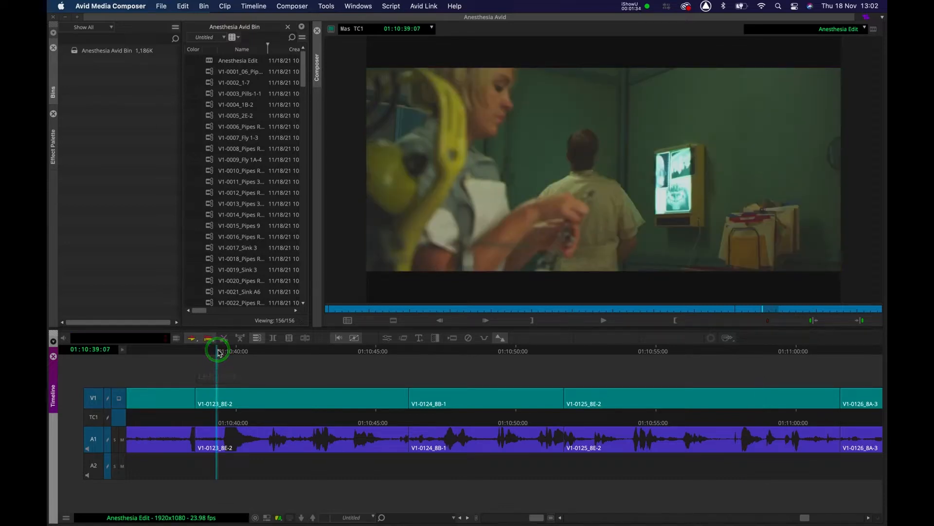
Turn off V1 video monitoring and trim the tail of clip V1-0123_8E-2 back to the playhead.
click(119, 399)
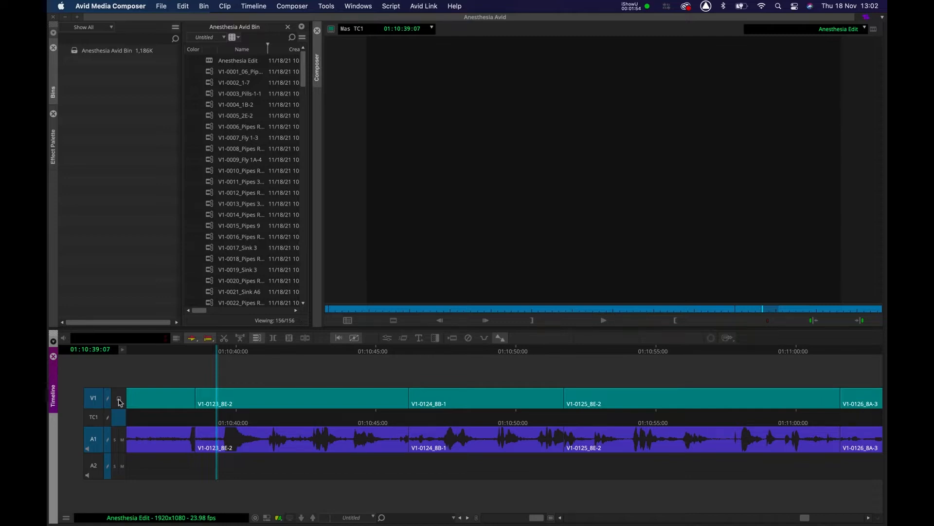
key(space)
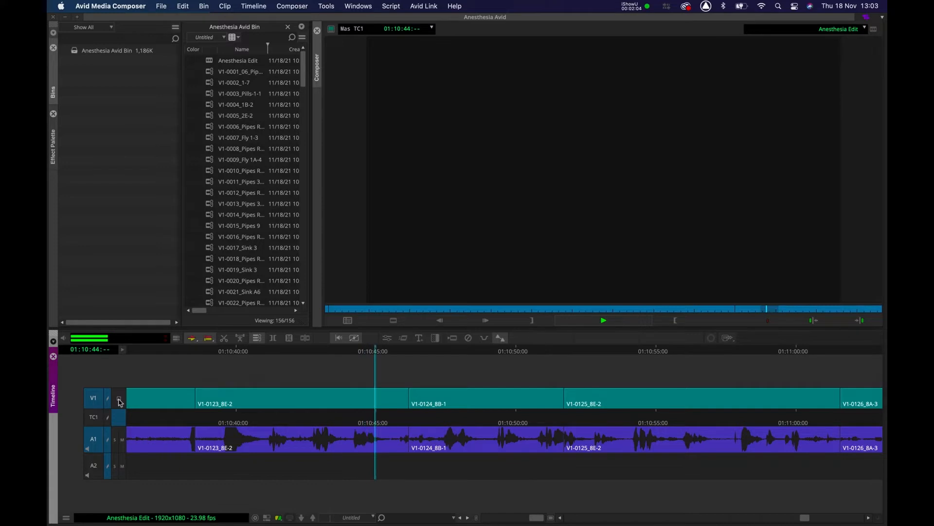
key(space)
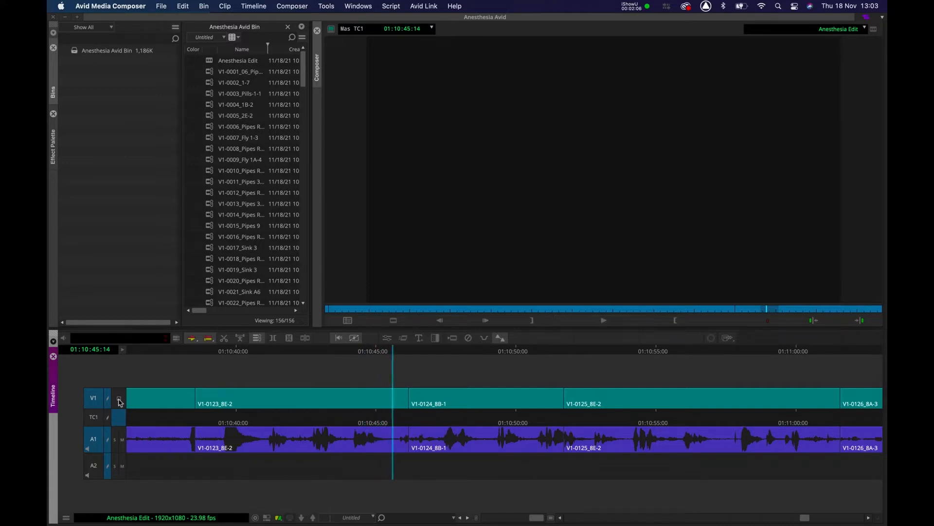
key(shift+o)
key(space)
key(space)
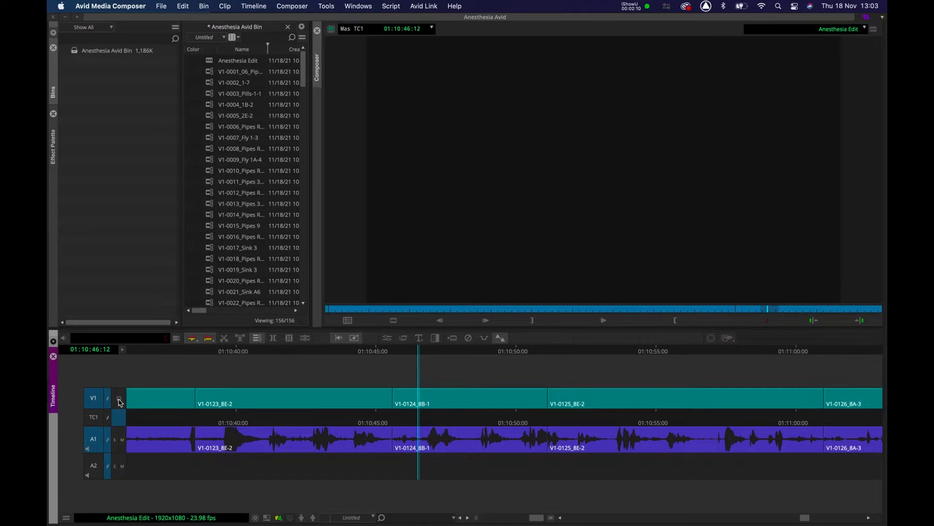
Step back slightly and trim the head of clip V1-0124_8B-1 to the playhead.
key(j)
key(k)
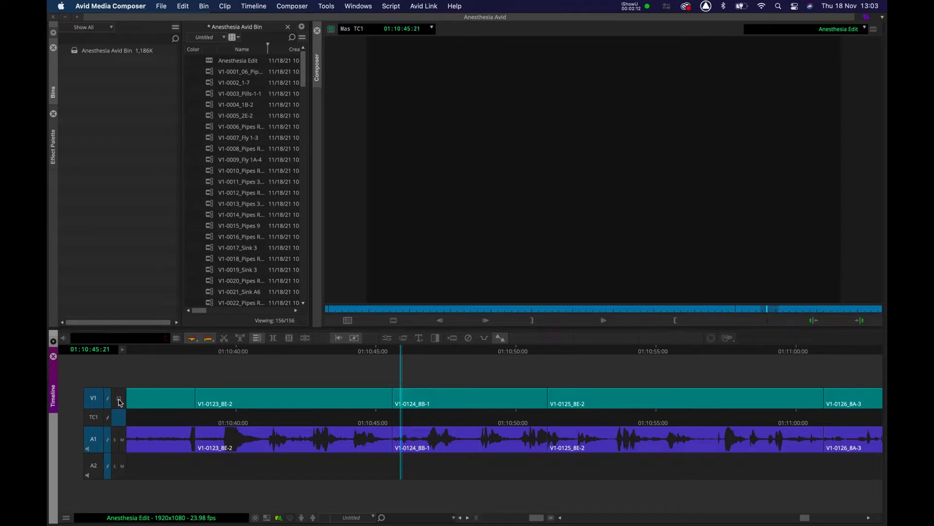
key(shift+i)
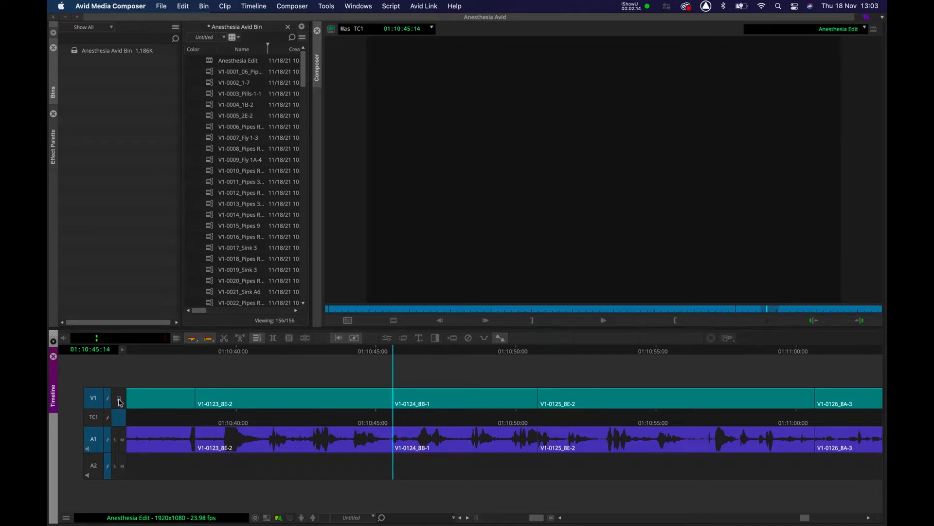
Replay the new cut and trim the tail of clip V1-0124_8B-1 to the playhead.
click(336, 352)
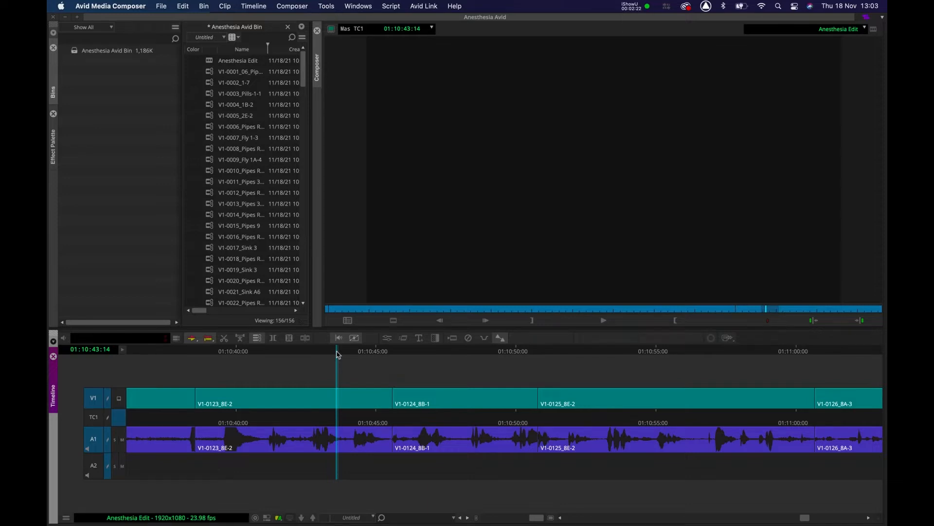
key(space)
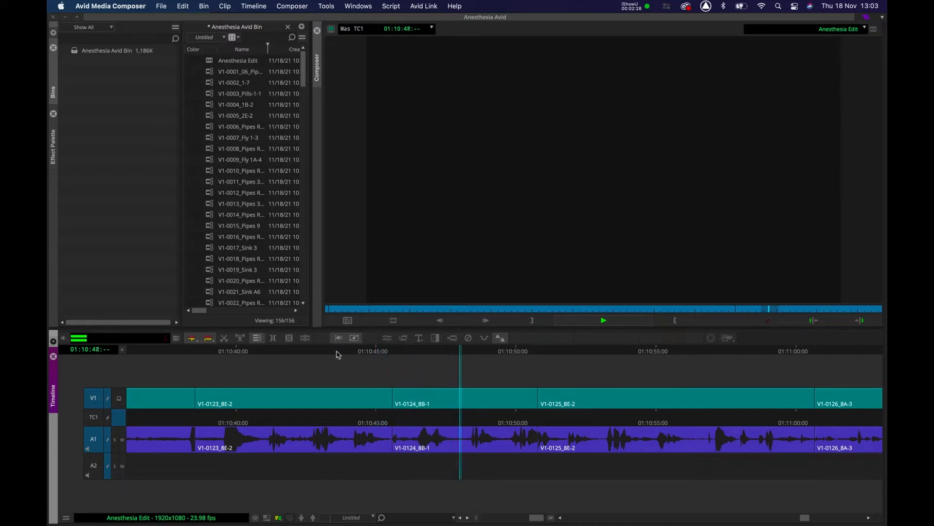
click(398, 352)
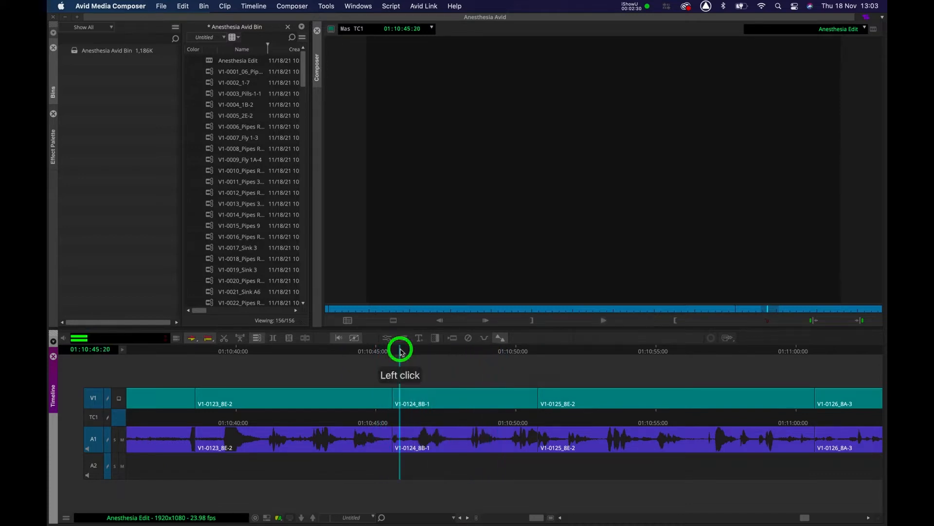
key(space)
key(shift+o)
key(space)
Trim the head of clip V1-0125_8E-2 to the playhead and play back the edit.
key(space)
key(space)
click(456, 348)
key(space)
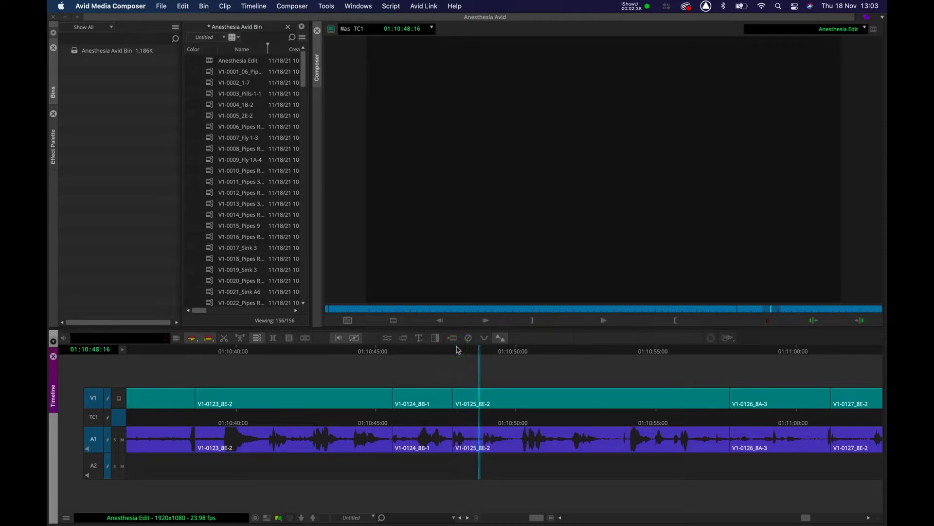
key(shift+i)
click(354, 351)
key(space)
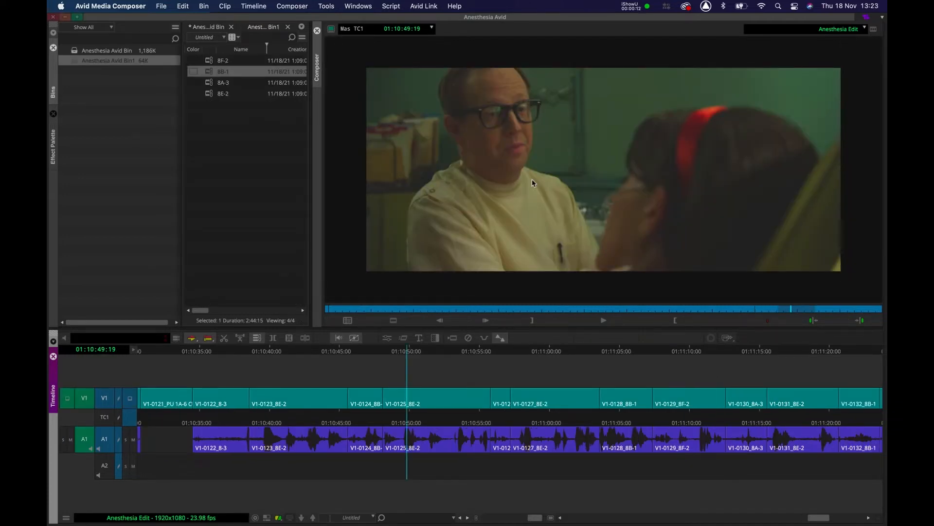
Play back the sequence from clip V1-0123_8E-2 with video monitoring on.
click(131, 398)
click(131, 398)
click(268, 352)
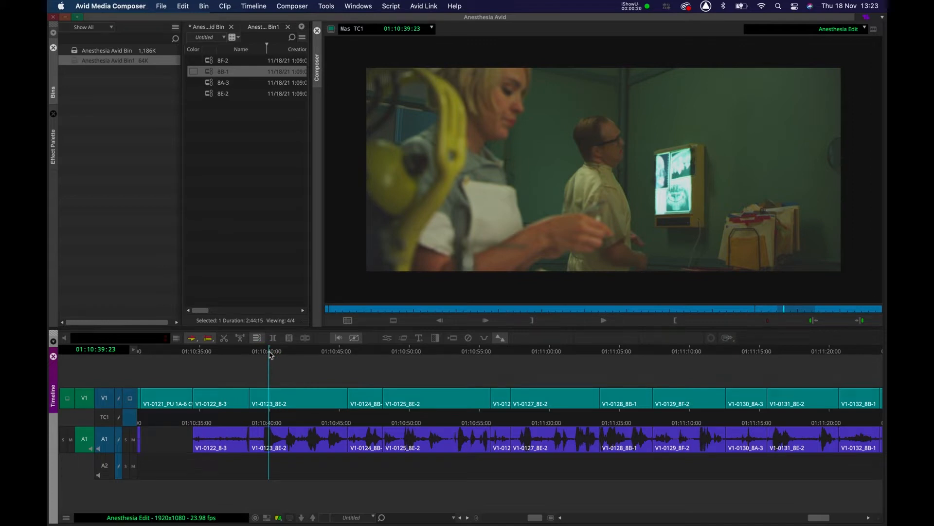
key(space)
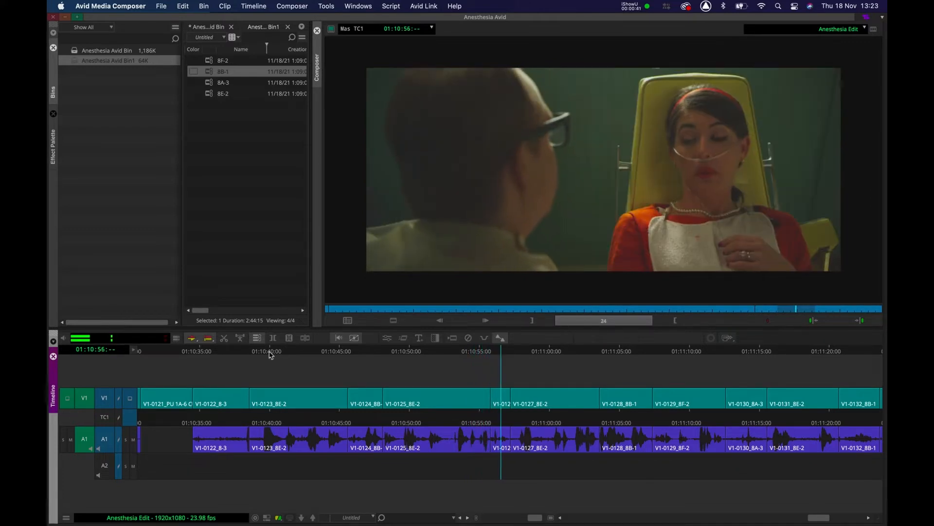
key(space)
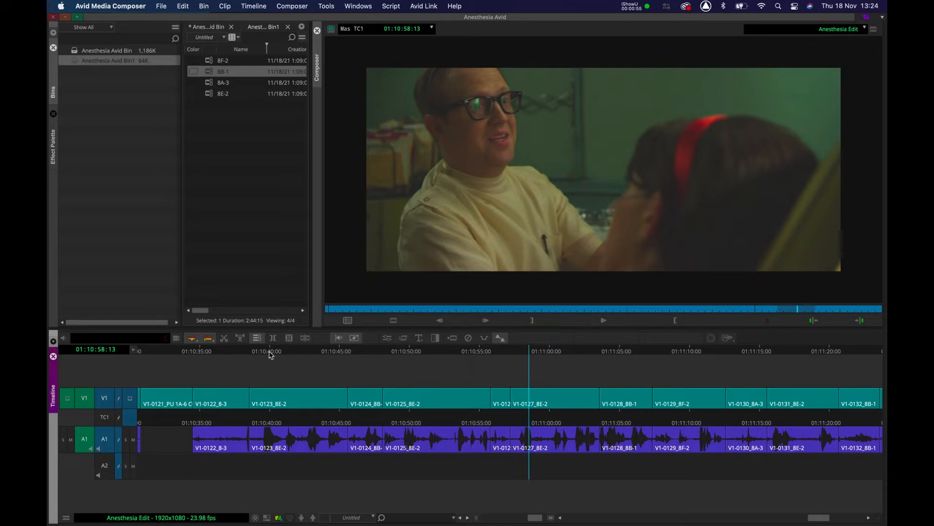
Repeatedly review playback of the cut between clips V1-0126_8A-3 and V1-0127_8E-2.
click(129, 400)
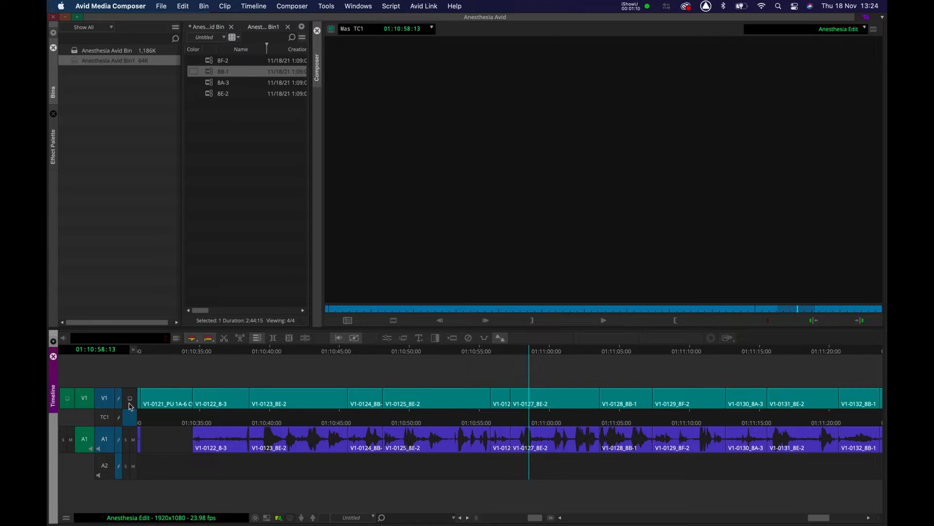
click(130, 398)
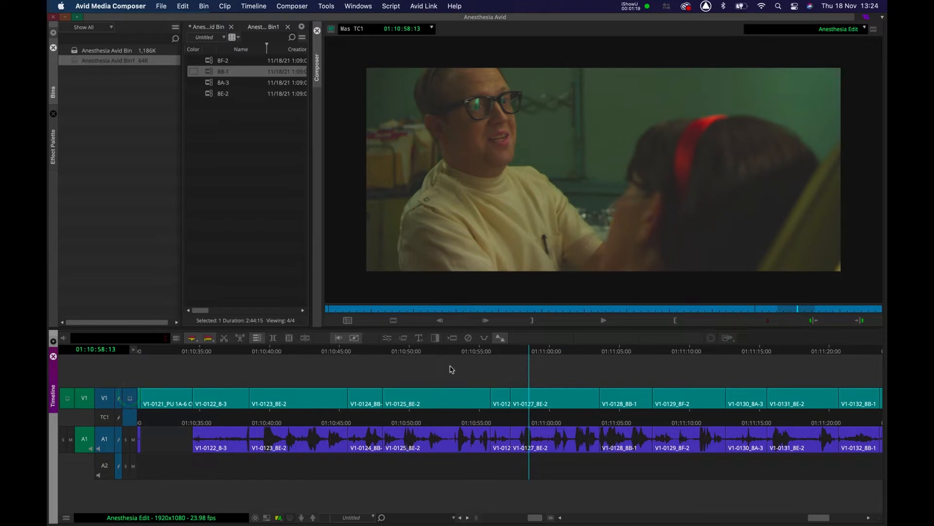
key(space)
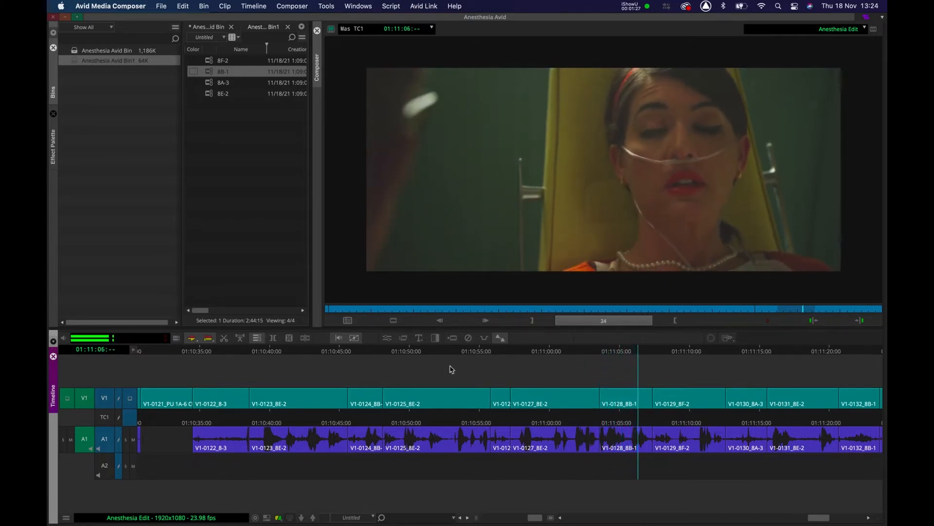
key(space)
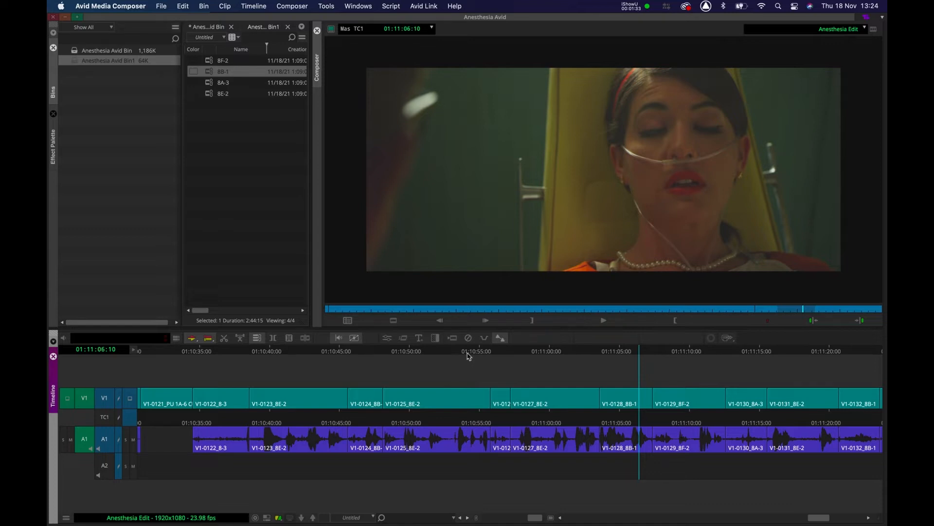
click(455, 354)
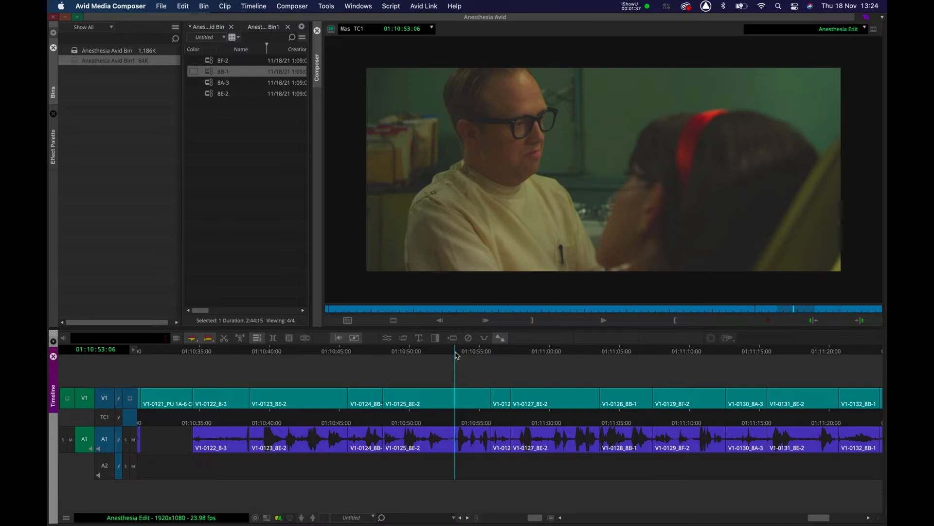
key(space)
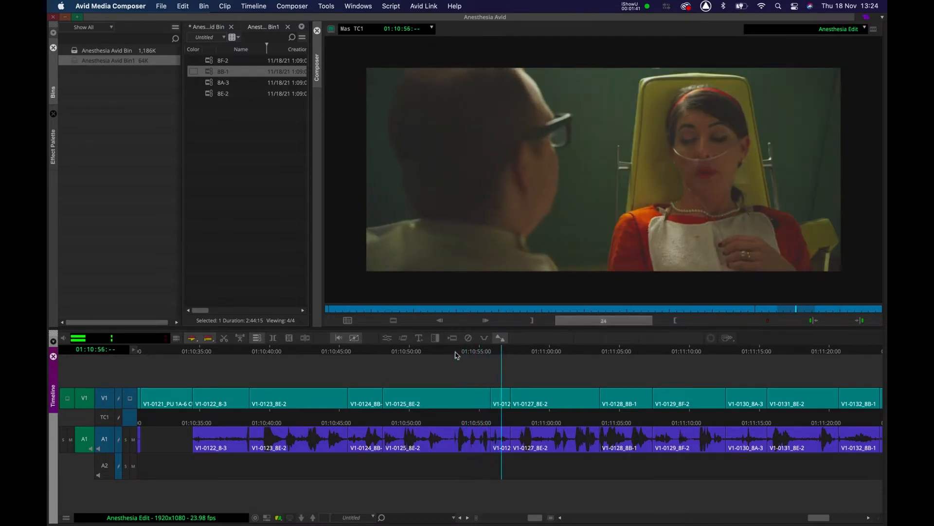
key(space)
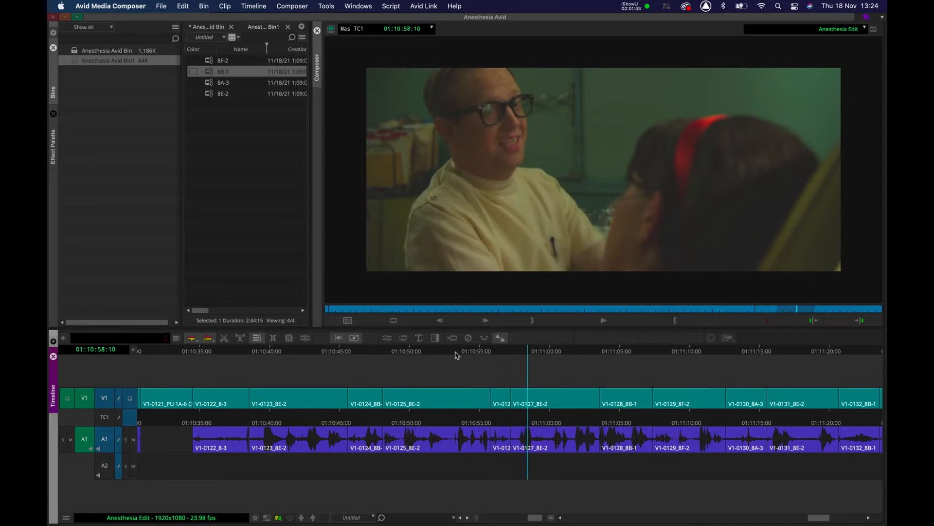
key(XF86AudioLowerVolume)
click(456, 355)
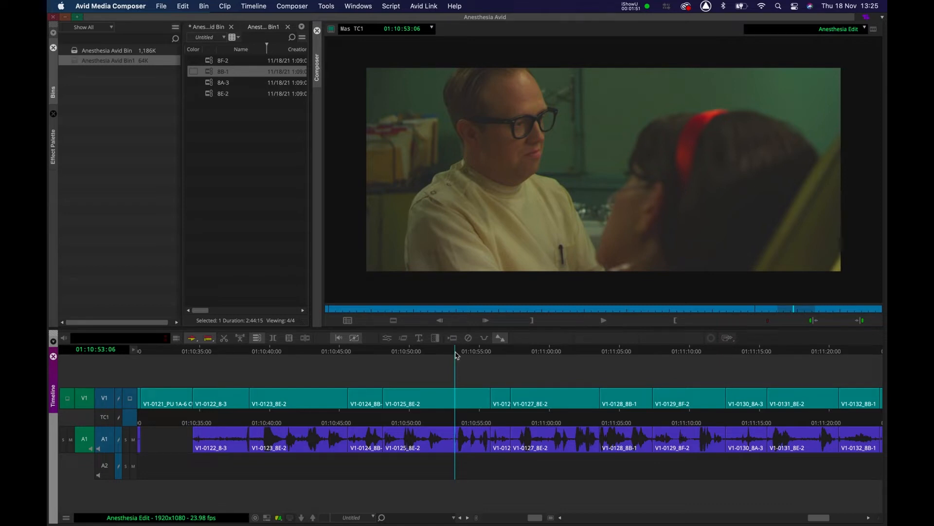
key(space)
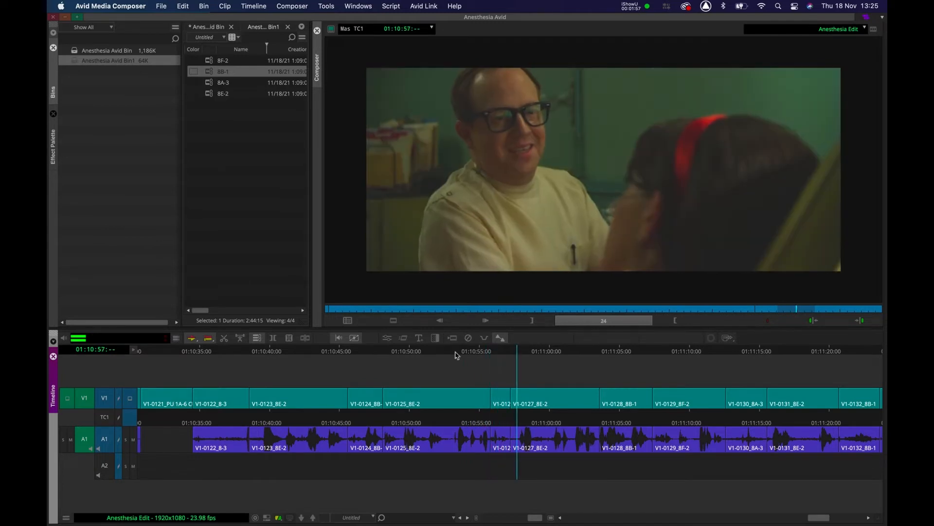
key(space)
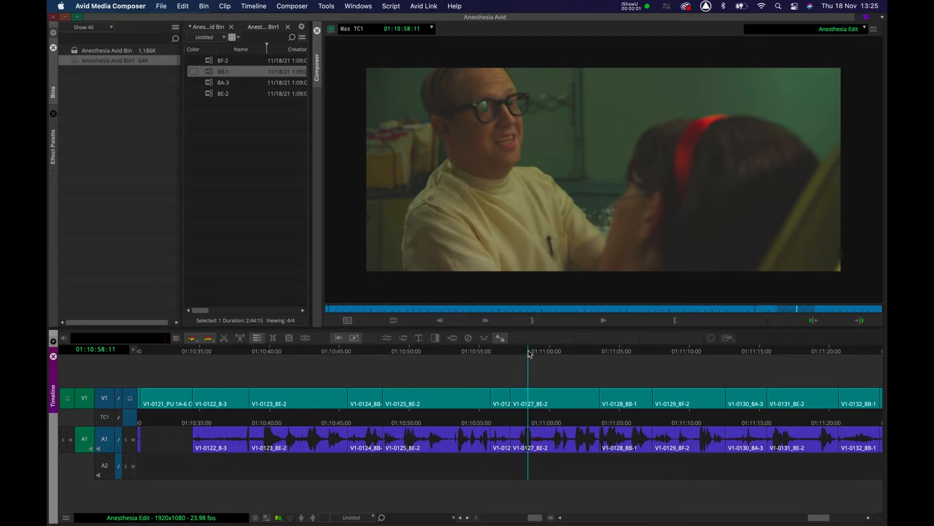
Zoom into the timeline and trim the head of clip V1-0127_8E-2 to the playhead.
drag(530, 352, 515, 355)
key(super+bracketright)
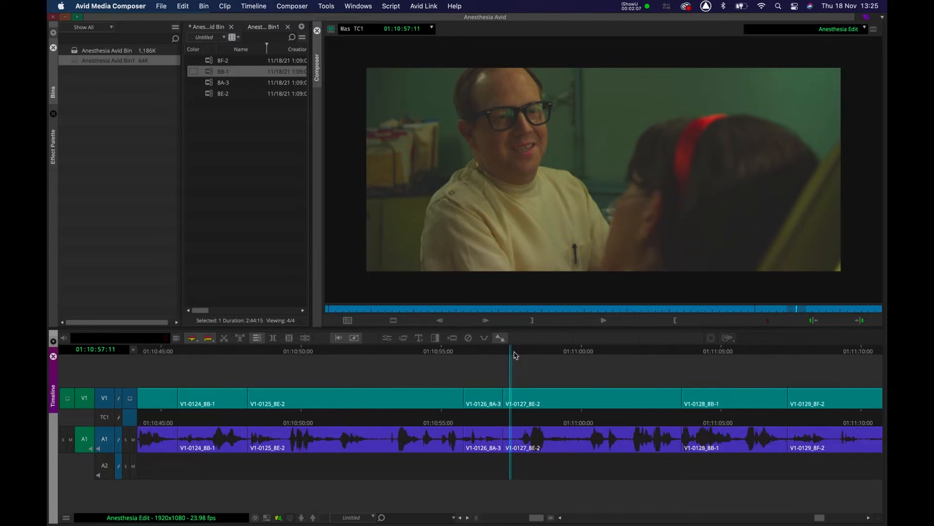
drag(515, 355, 409, 363)
key(space)
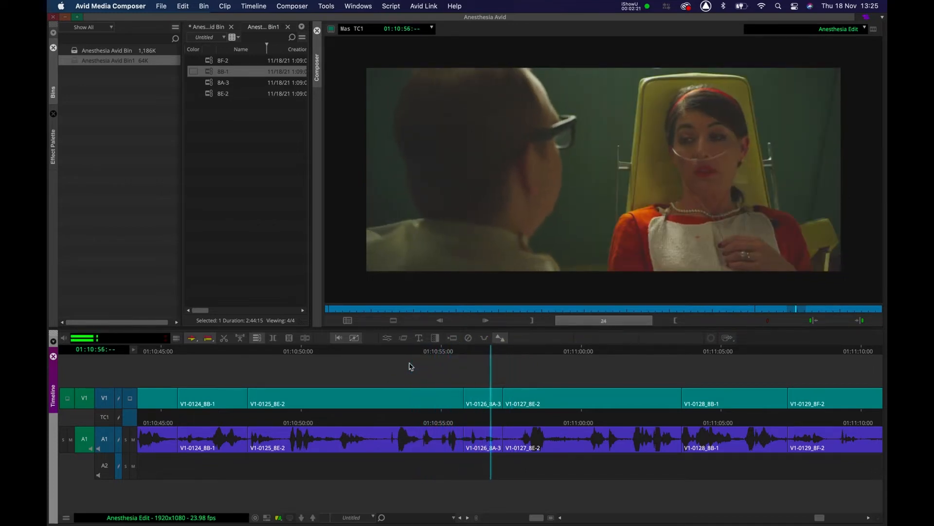
key(space)
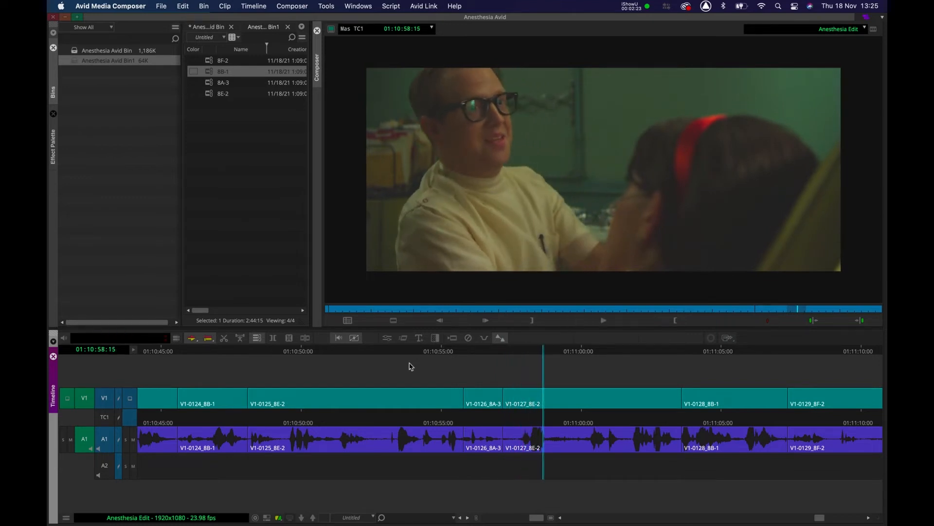
drag(505, 351, 517, 353)
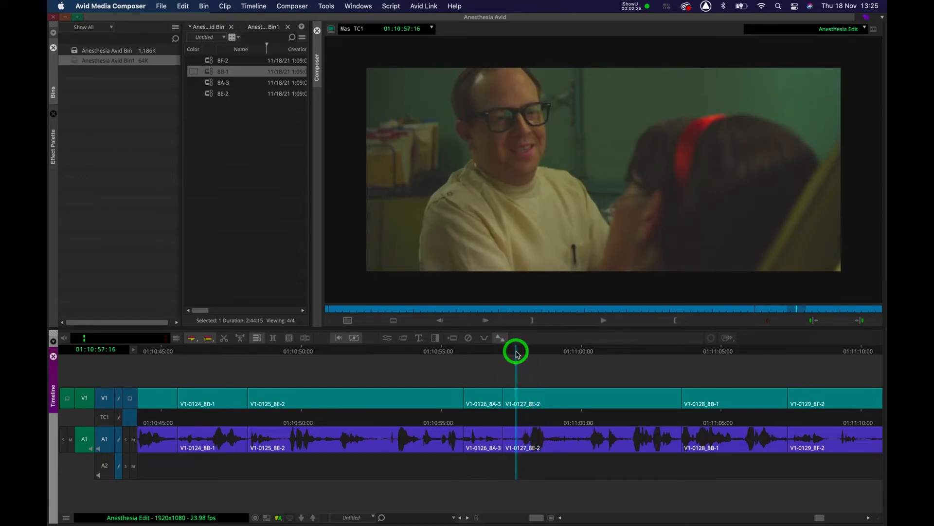
key(shift+i)
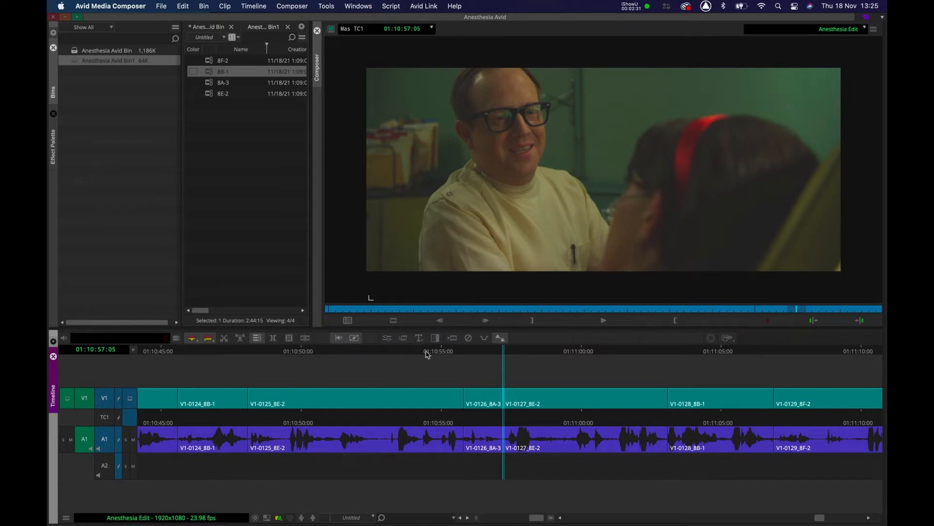
Replay the trimmed cut, then undo the head trim on clip V1-0127_8E-2.
click(398, 354)
key(space)
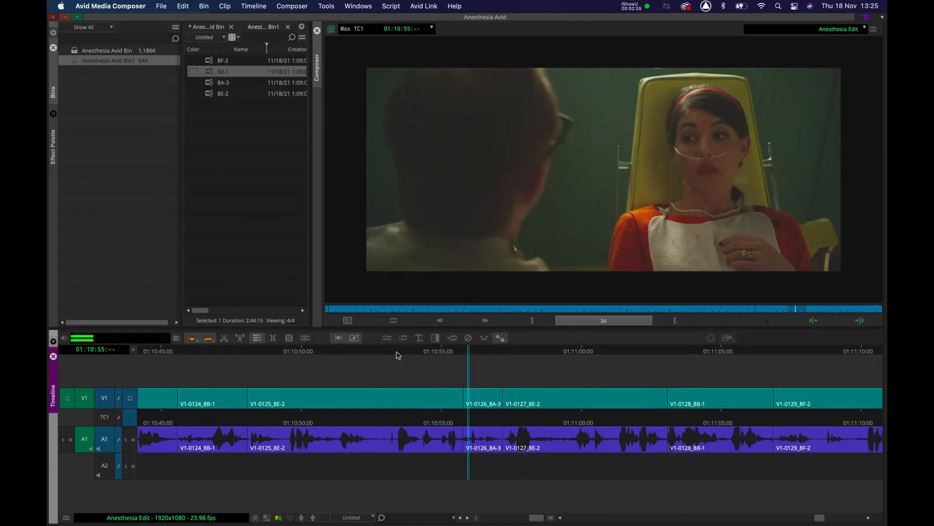
key(space)
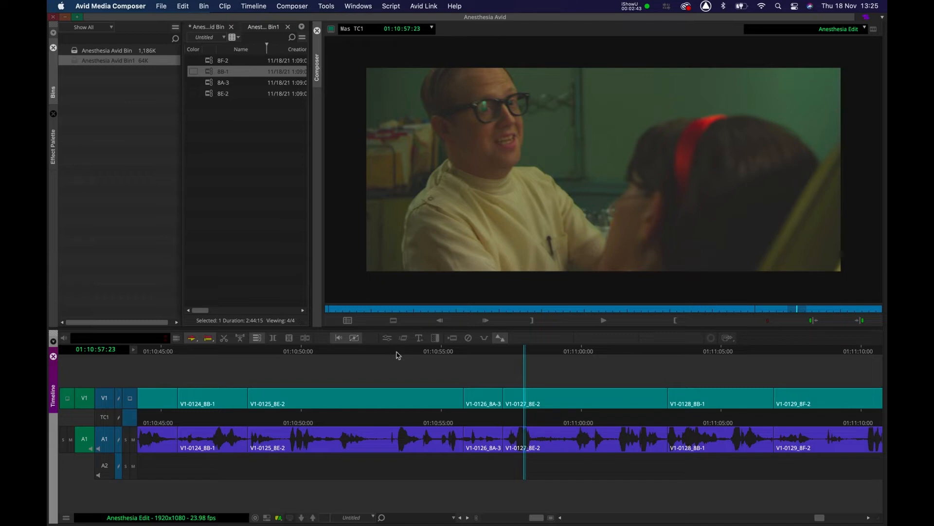
key(super+z)
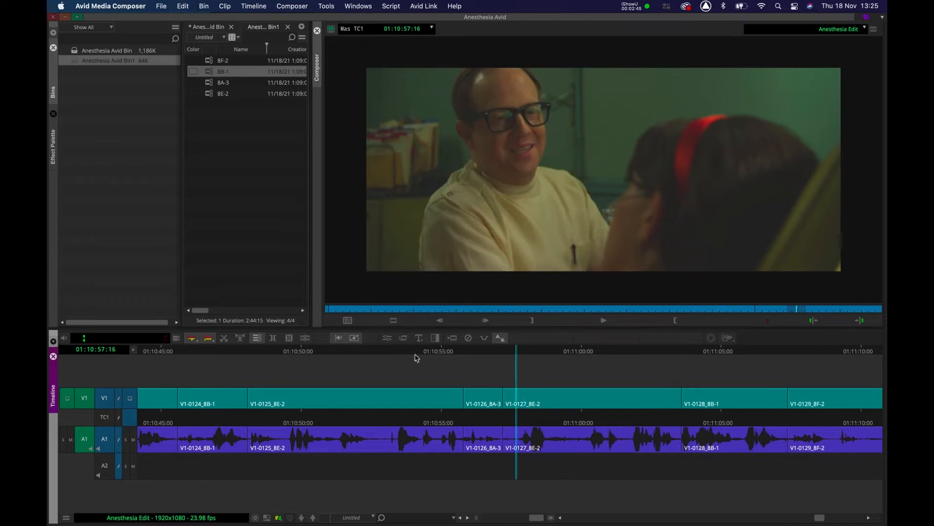
Scrub back and replay the trimmed cut into clip V1-0127_8E-2.
click(515, 348)
drag(515, 349, 506, 350)
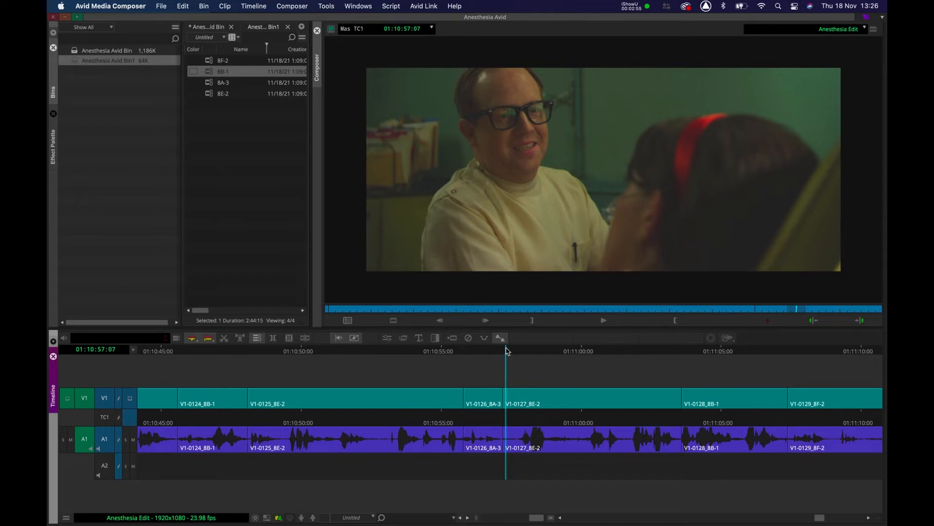
drag(507, 350, 395, 350)
key(space)
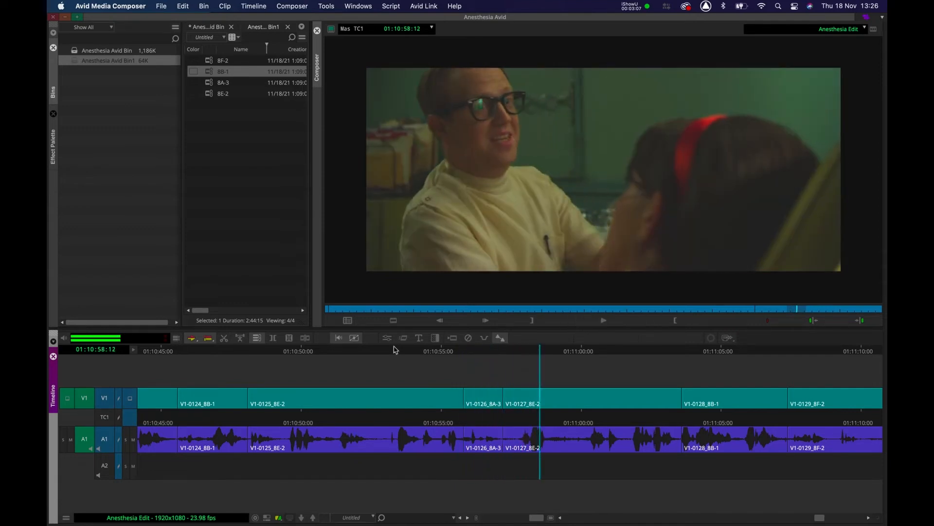
Play back the cut between clips V1-0138_8B-1 and V1-0139_8F-2 several times.
click(330, 350)
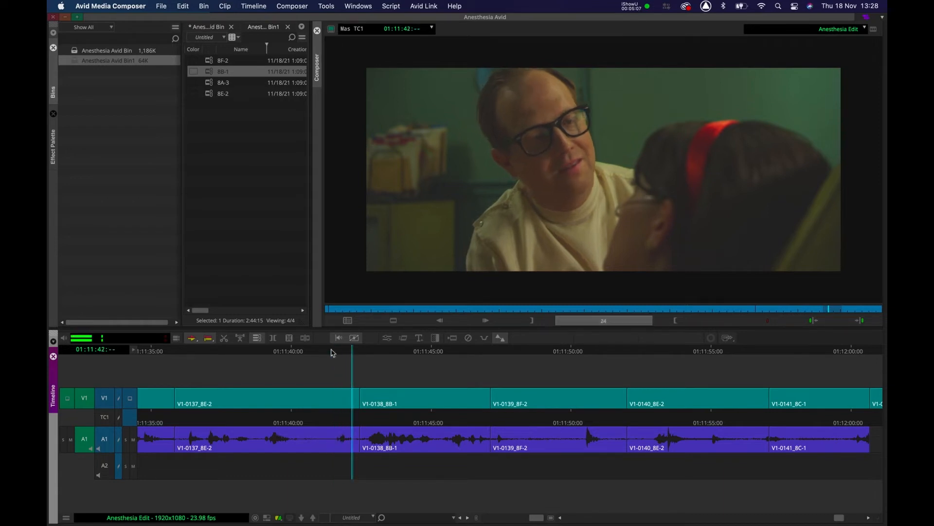
click(257, 352)
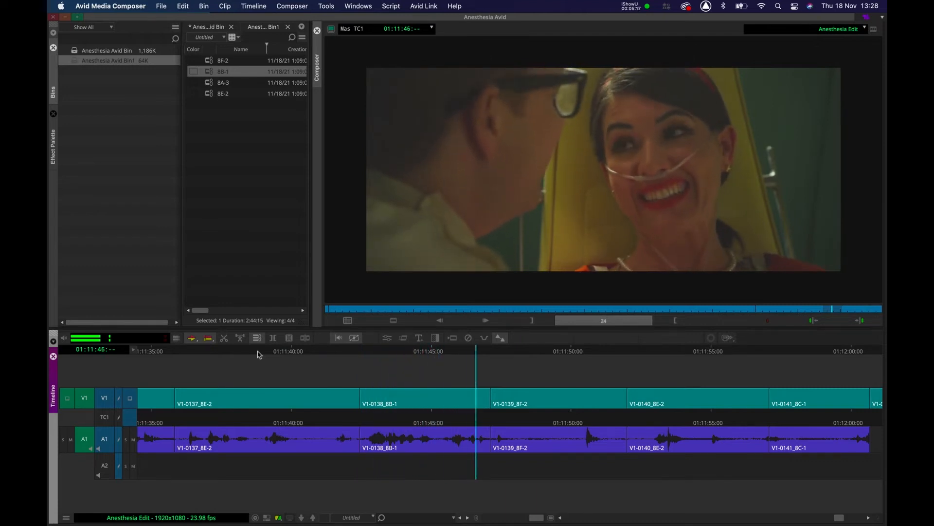
key(space)
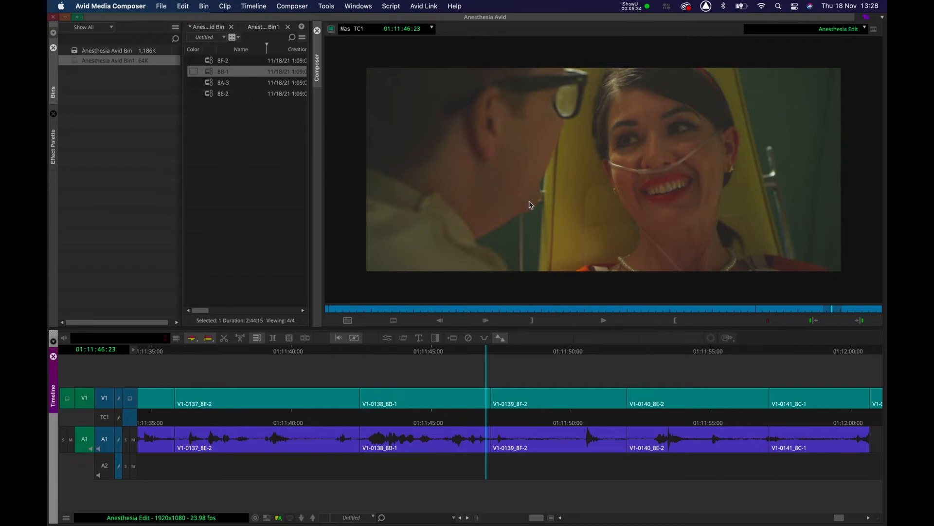
click(464, 349)
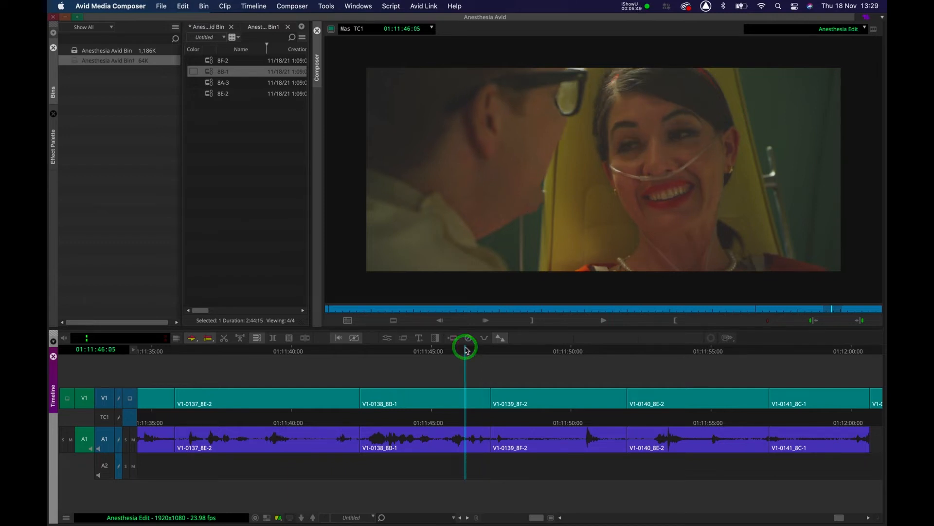
click(455, 351)
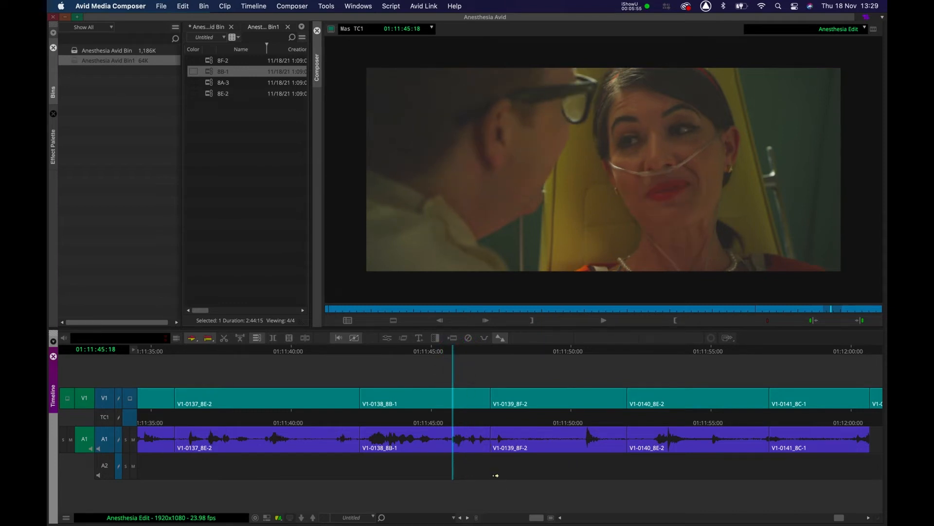
key(space)
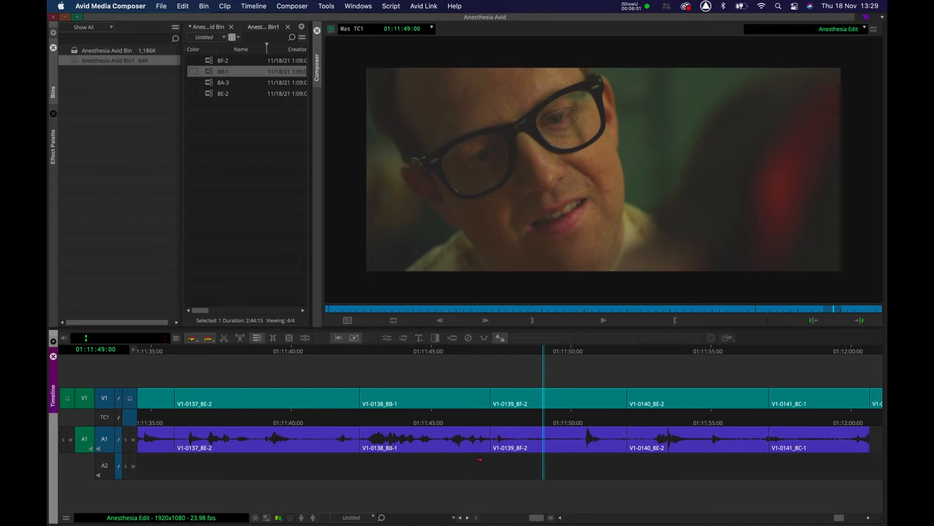
Enter trim mode on the cut between V1-0138_8B-1 and V1-0139_8F-2 and lengthen V1-0138_8B-1 during playback.
click(487, 350)
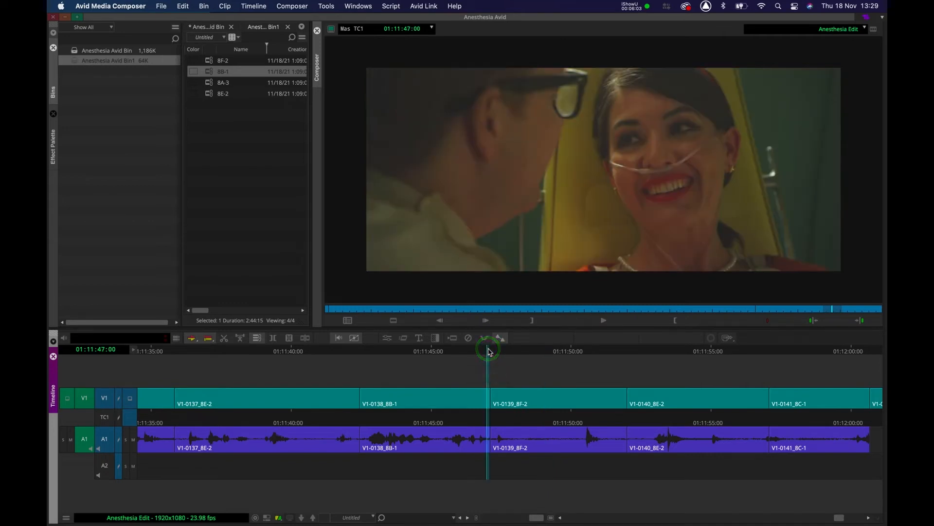
key(u)
key(p)
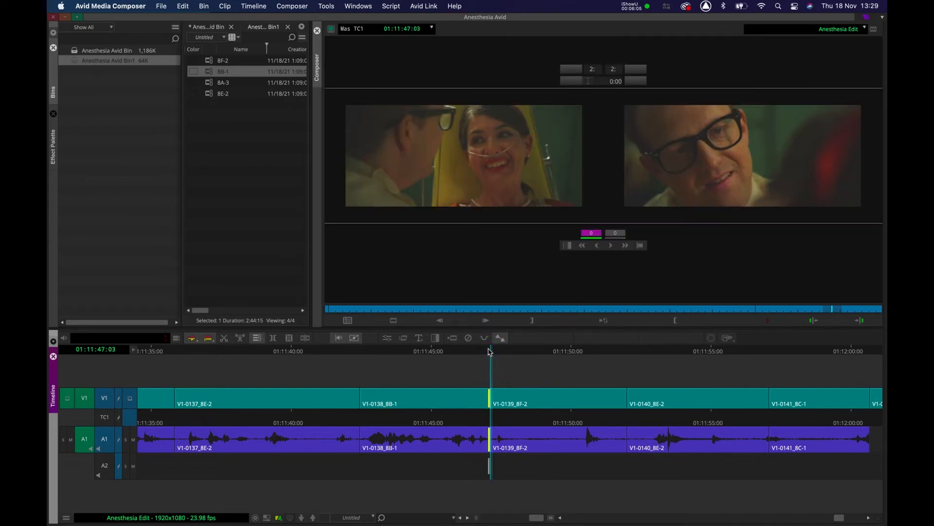
key(l)
click(446, 350)
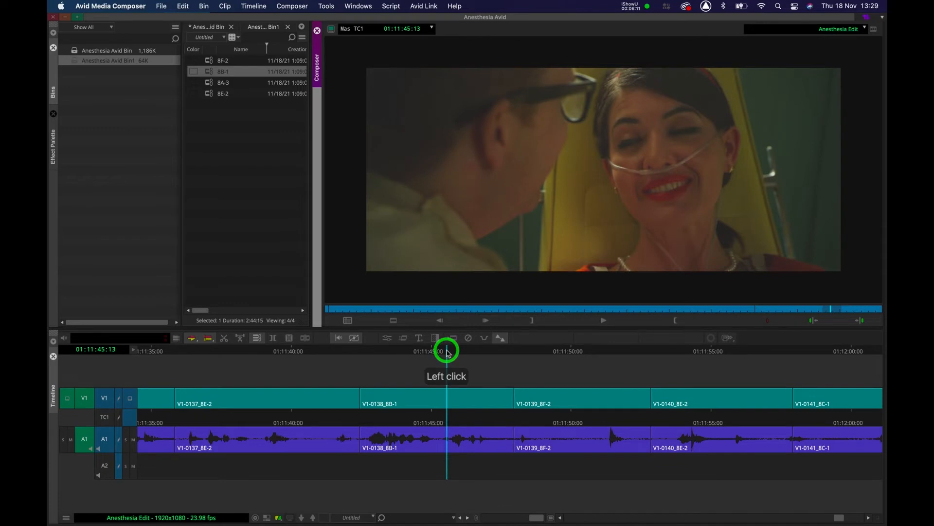
key(l)
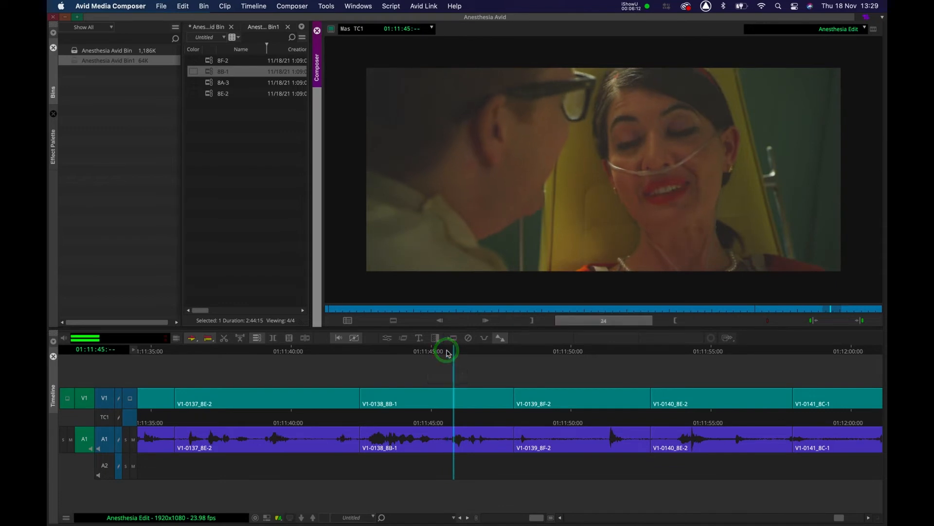
Replay the cut, then trim the tail of clip V1-0138_8B-1 to the playhead.
click(321, 348)
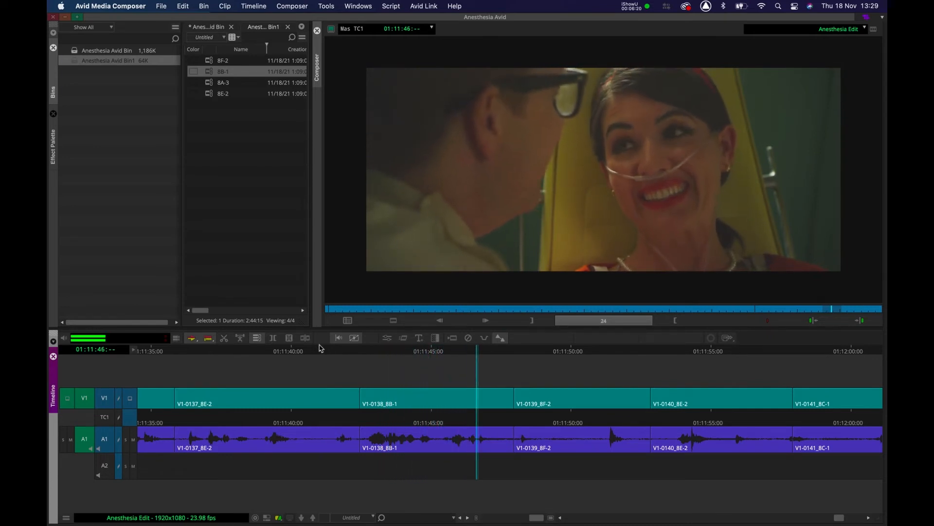
key(space)
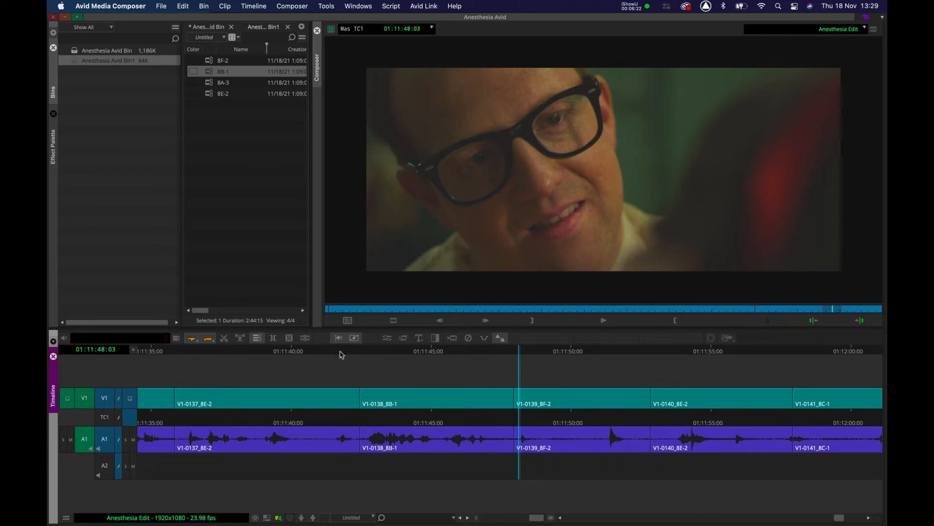
drag(496, 353, 450, 355)
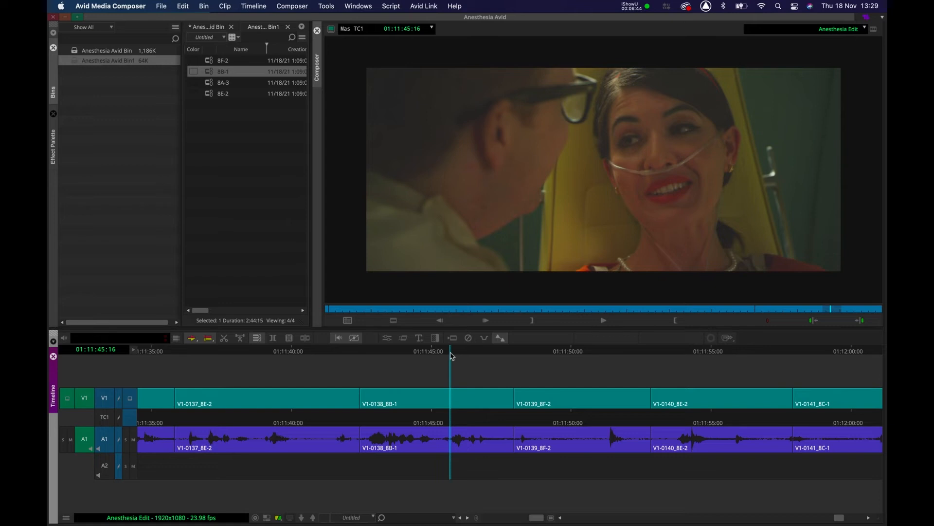
click(403, 352)
key(space)
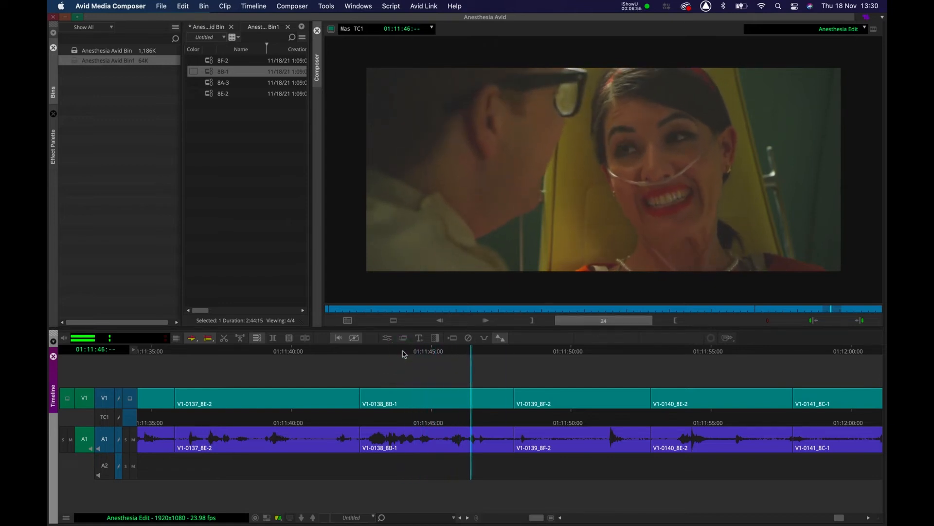
key(space)
key(shift+o)
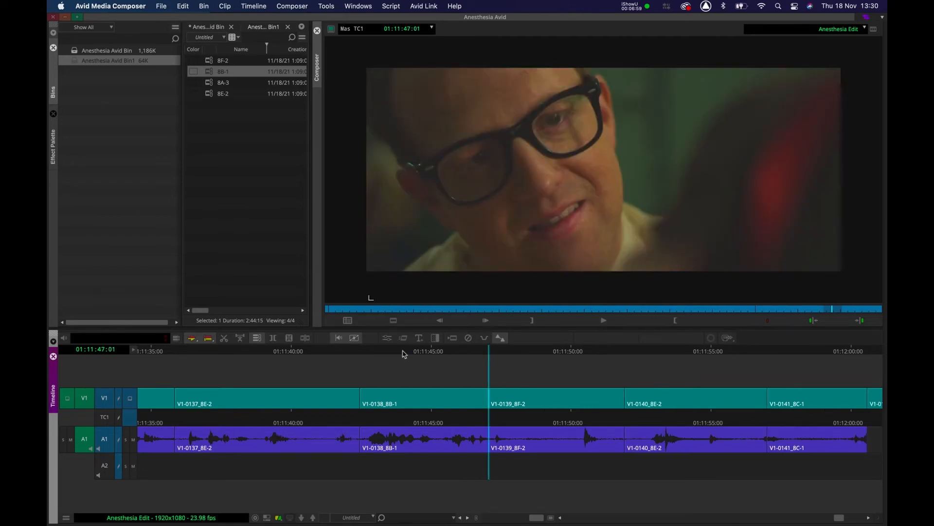
Replay the edit and trim the head of clip V1-0139_8F-2 to the playhead.
click(403, 354)
key(space)
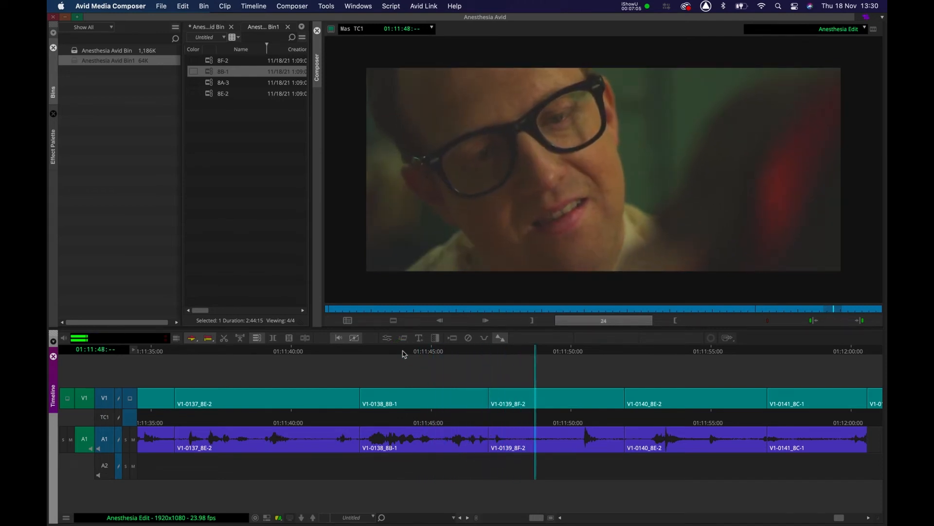
key(space)
drag(552, 351, 520, 358)
key(shift+i)
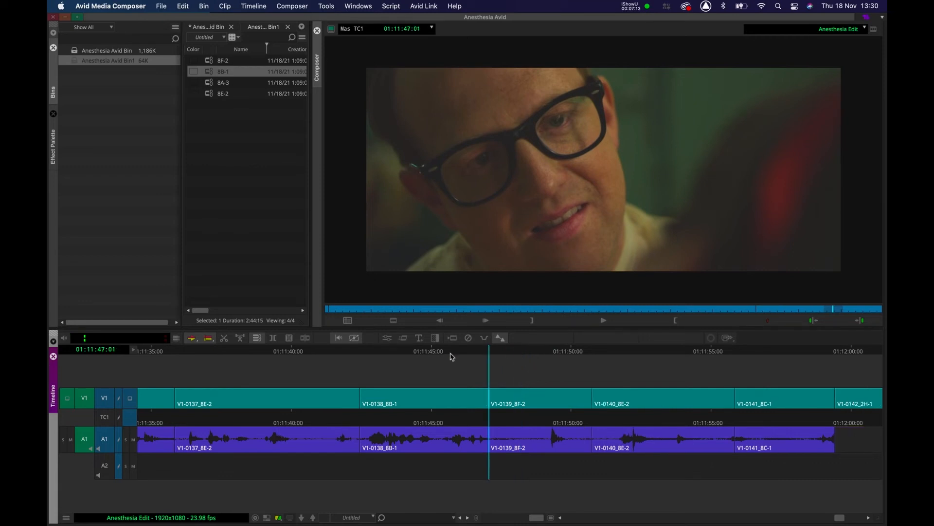
Replay the edit from V1-0138_8B-1 through V1-0139_8F-2 into V1-0140_8E-2 repeatedly.
click(442, 354)
key(space)
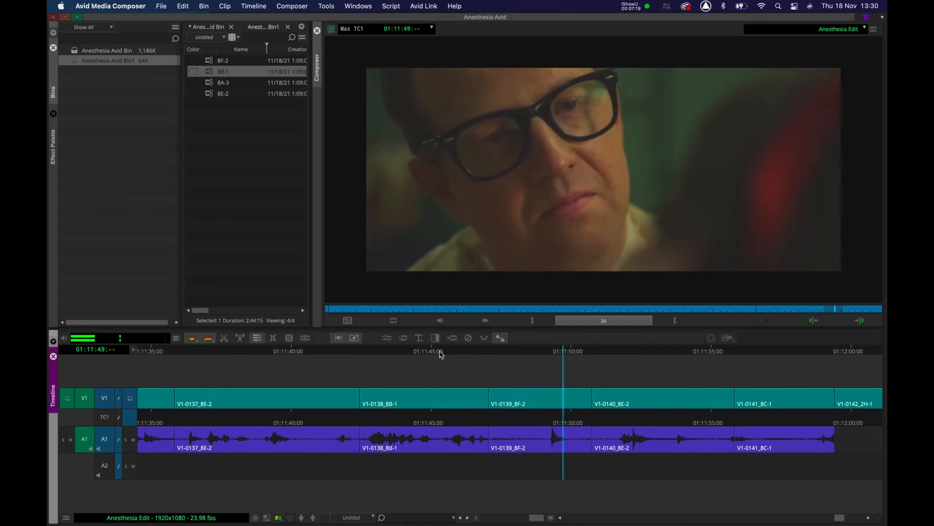
key(space)
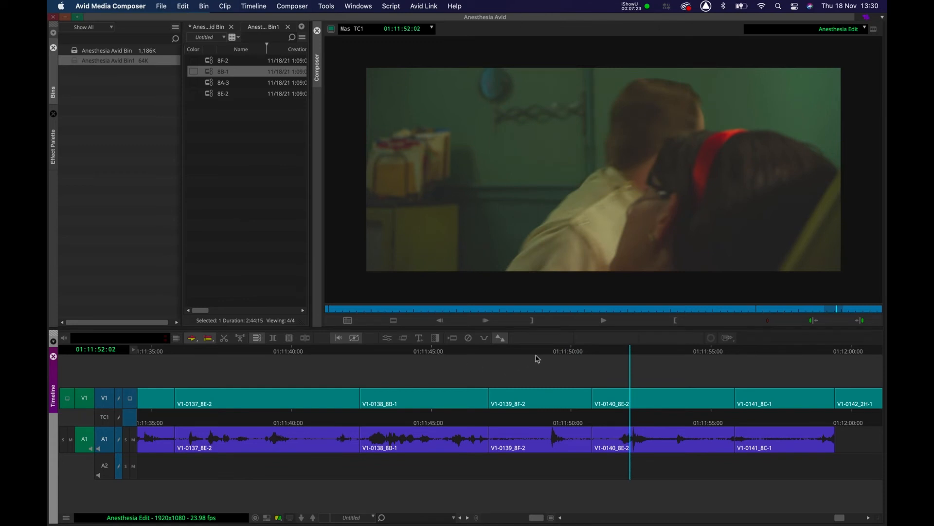
drag(543, 352, 538, 354)
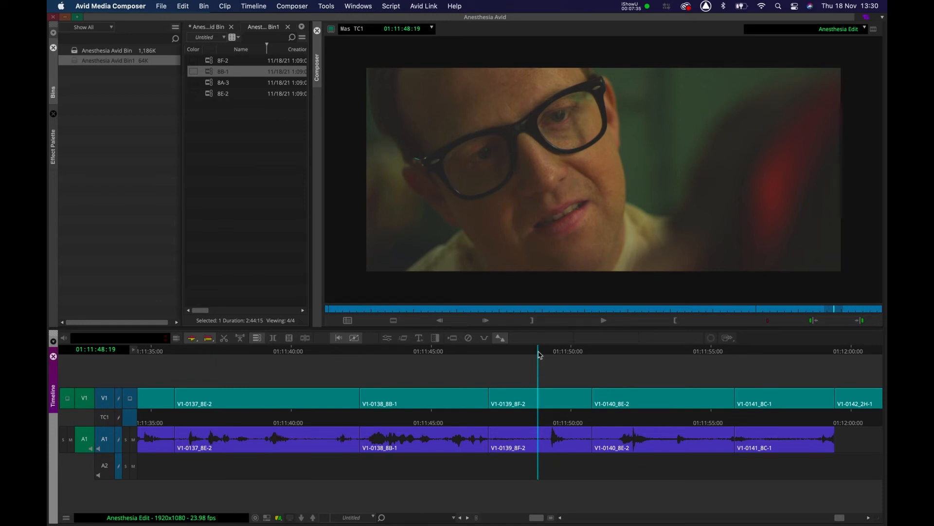
key(space)
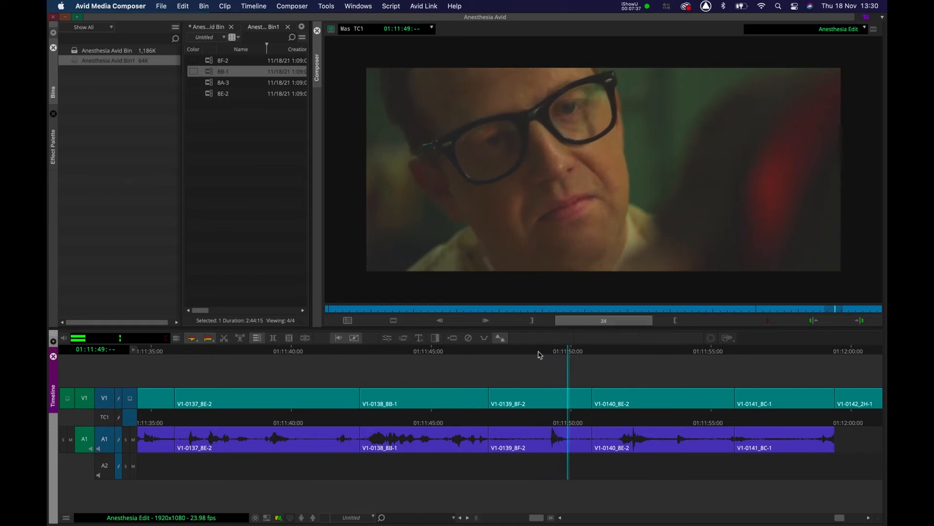
key(space)
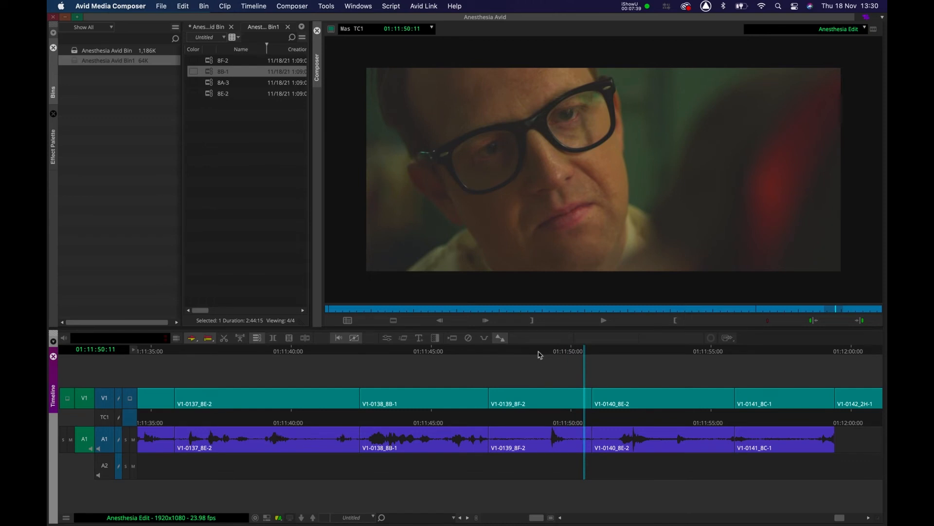
click(553, 353)
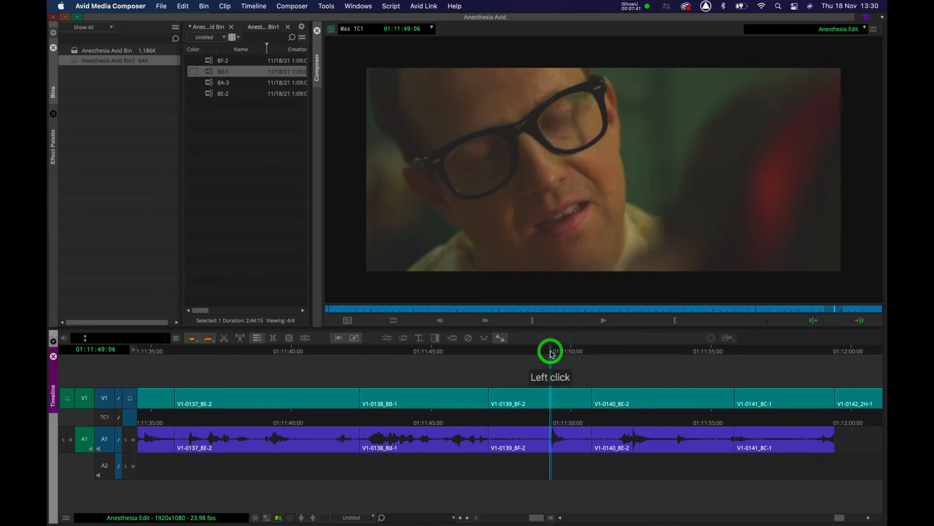
key(space)
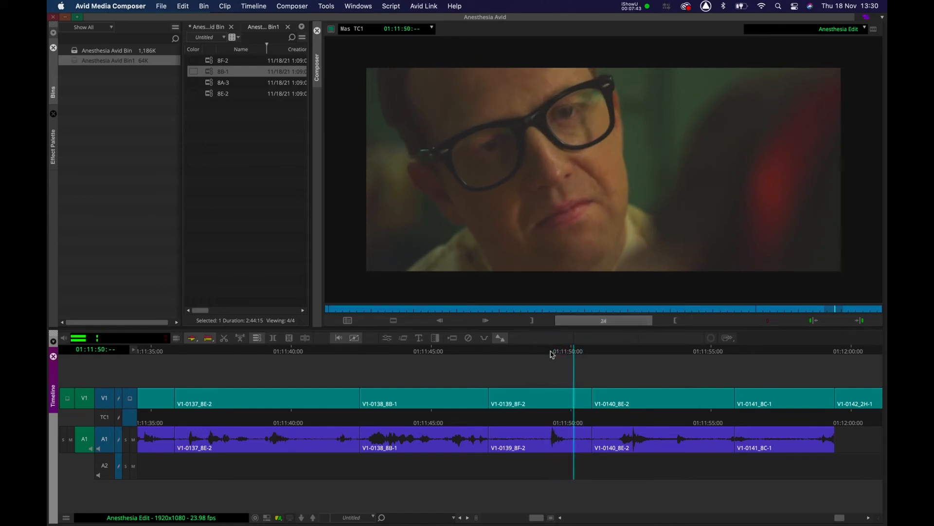
key(space)
key(space)
key(space)
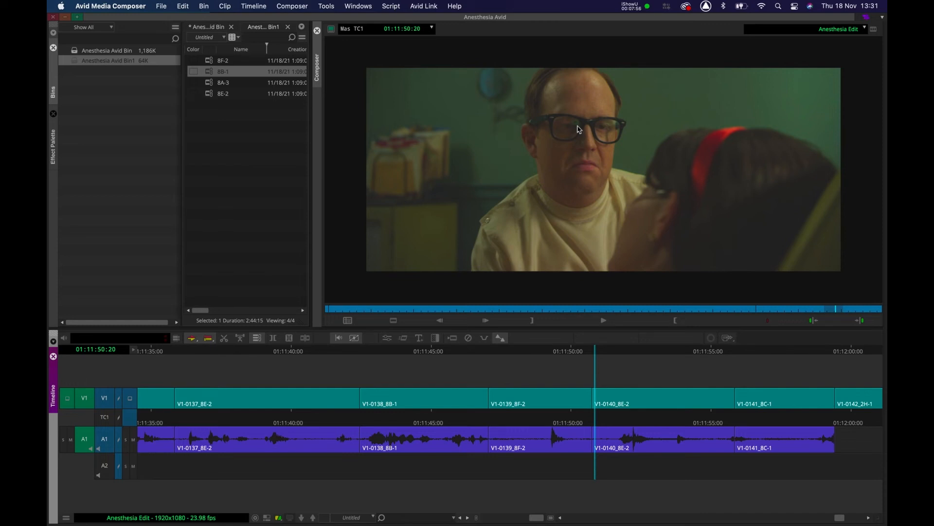
Scrub and replay the start of clip V1-0140_8E-2 to find its new head.
click(581, 348)
drag(580, 349, 598, 347)
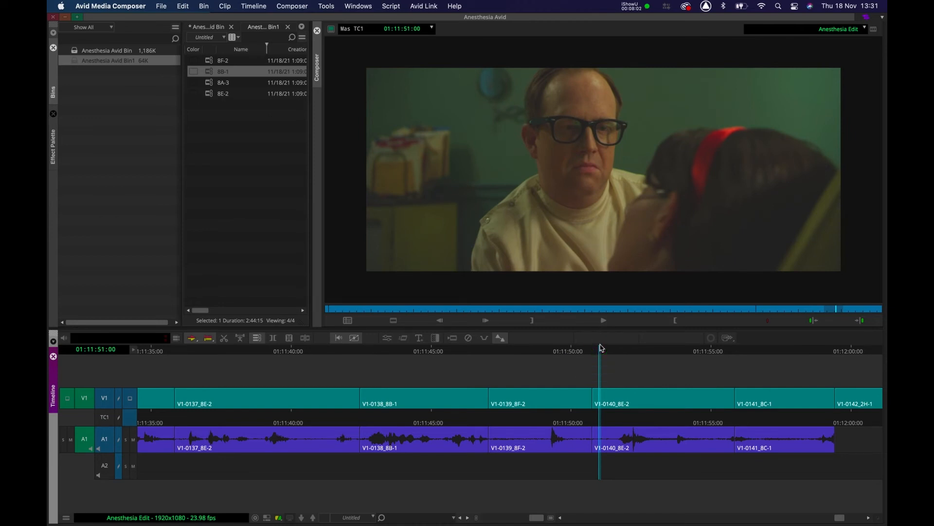
click(537, 356)
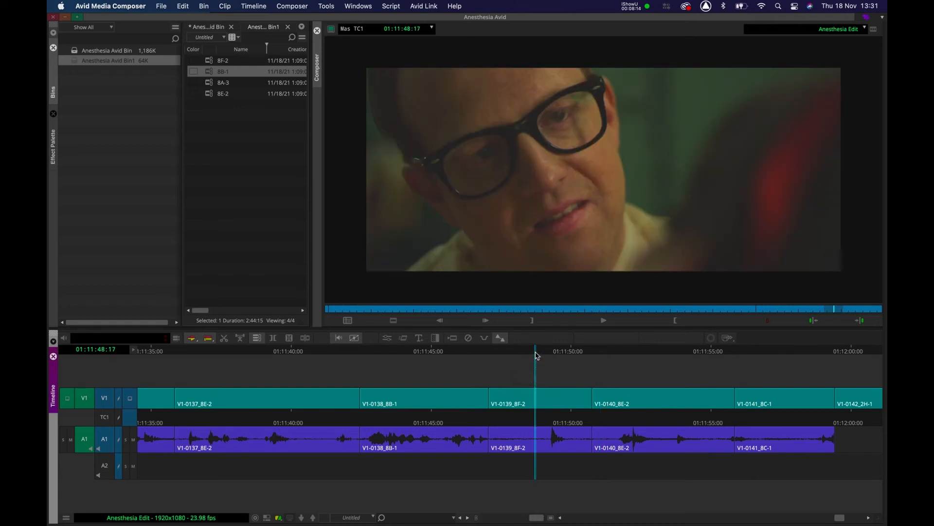
key(space)
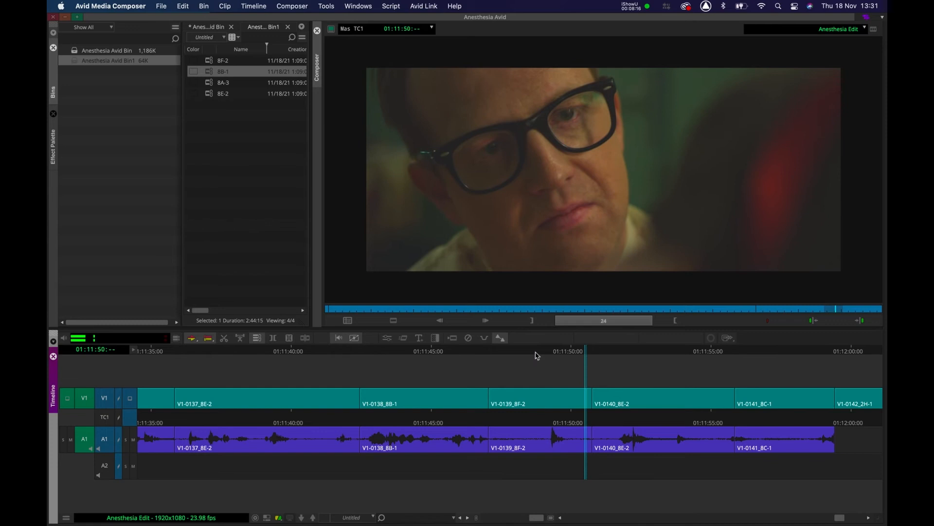
key(space)
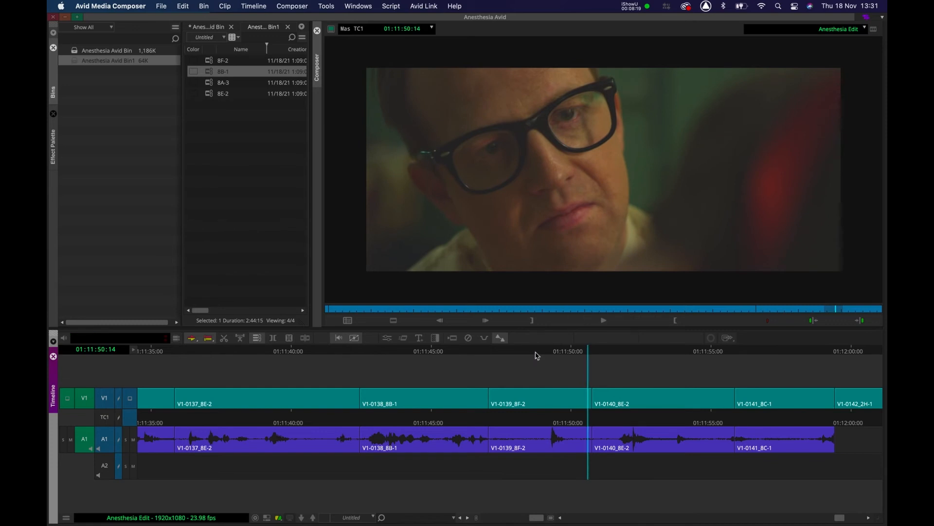
key(space)
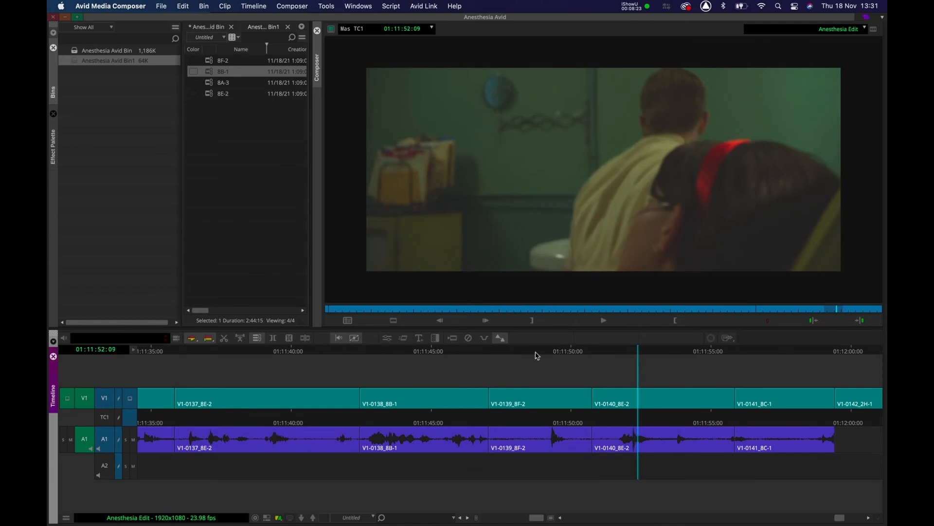
Position the playhead inside clip V1-0140_8E-2 and trim its head to the playhead.
drag(545, 351, 619, 364)
click(621, 355)
click(621, 355)
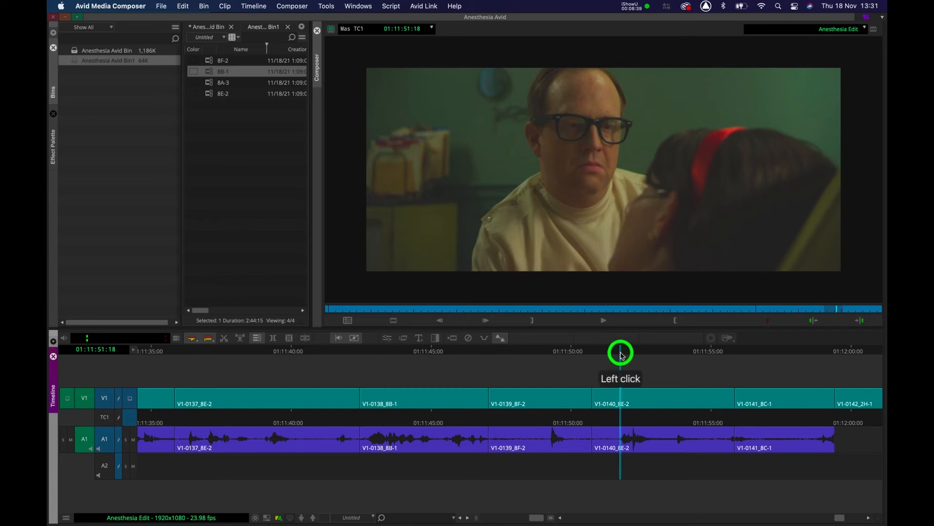
click(622, 356)
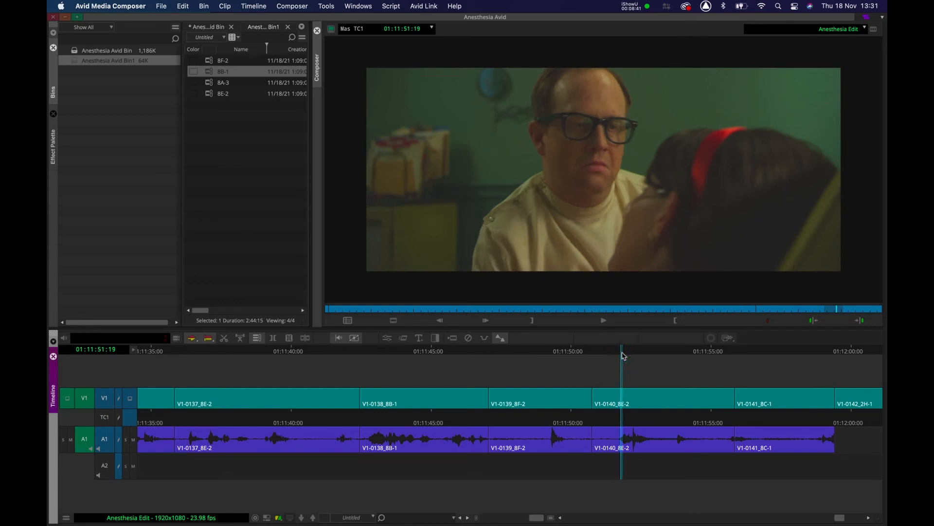
key(shift+i)
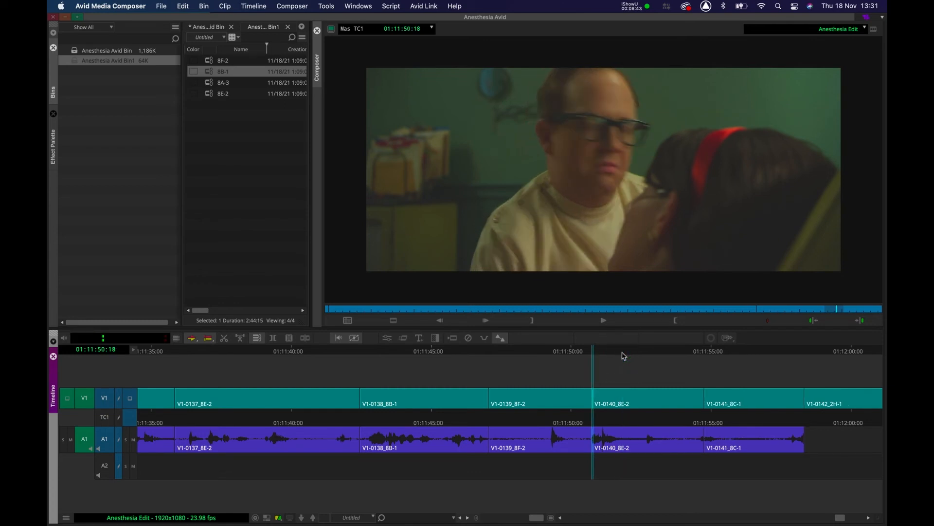
click(372, 351)
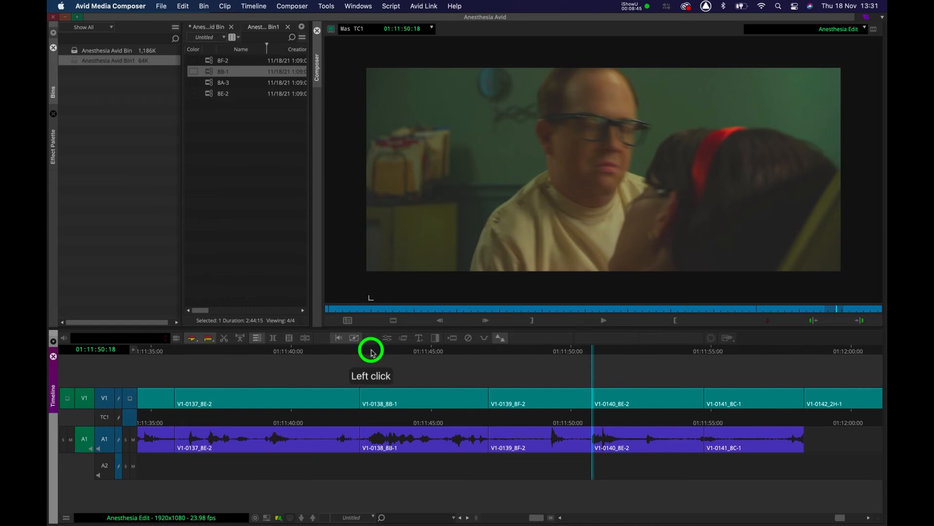
Replay the edit into V1-0140_8E-2 and undo the head trim of V1-0140_8E-2.
key(l)
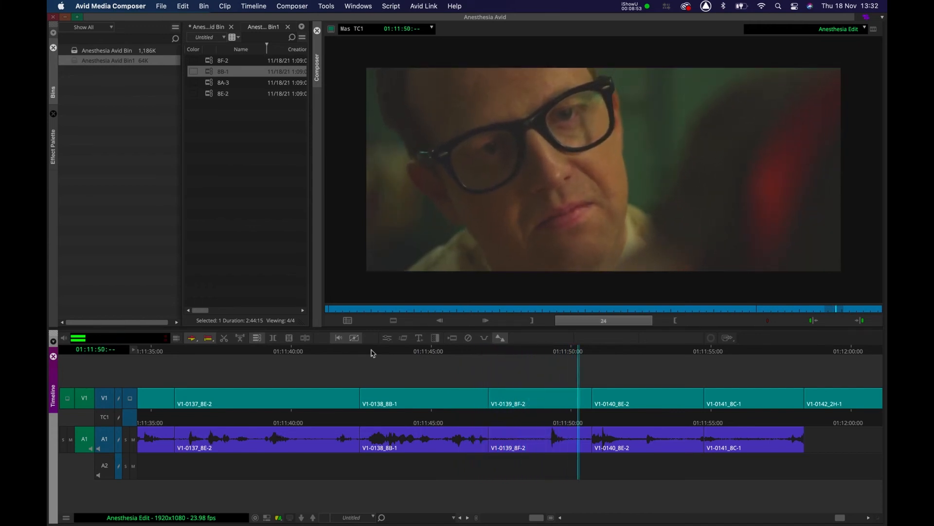
key(space)
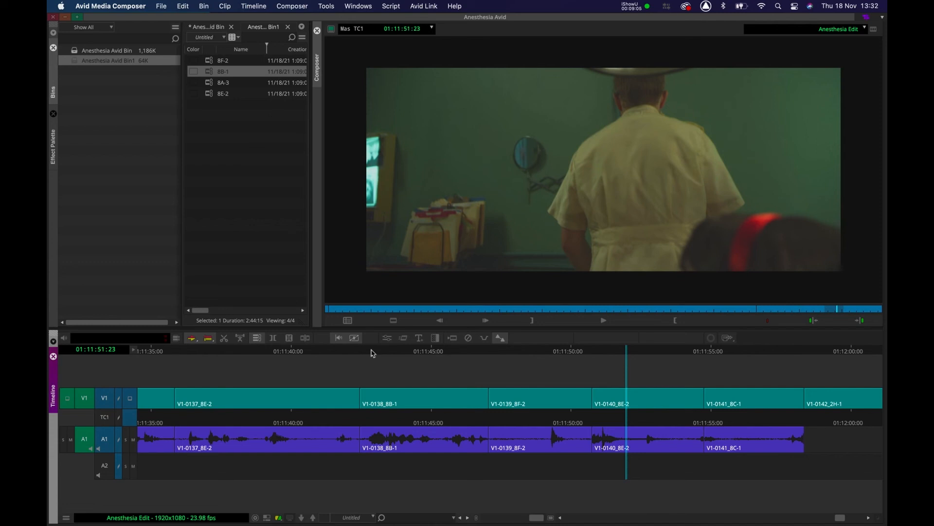
key(super+z)
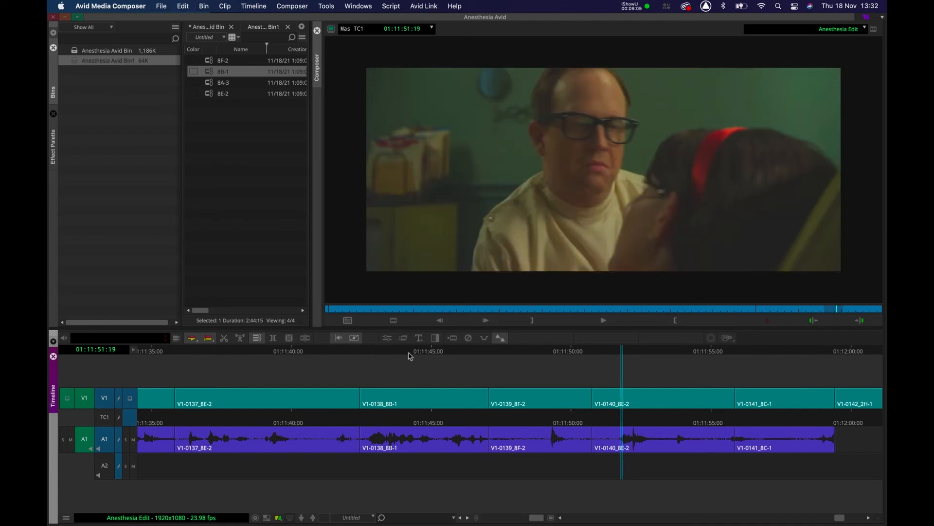
Replay and scrub the cut between V1-0139_8F-2 and V1-0140_8E-2 to find a better cut point.
click(428, 351)
key(l)
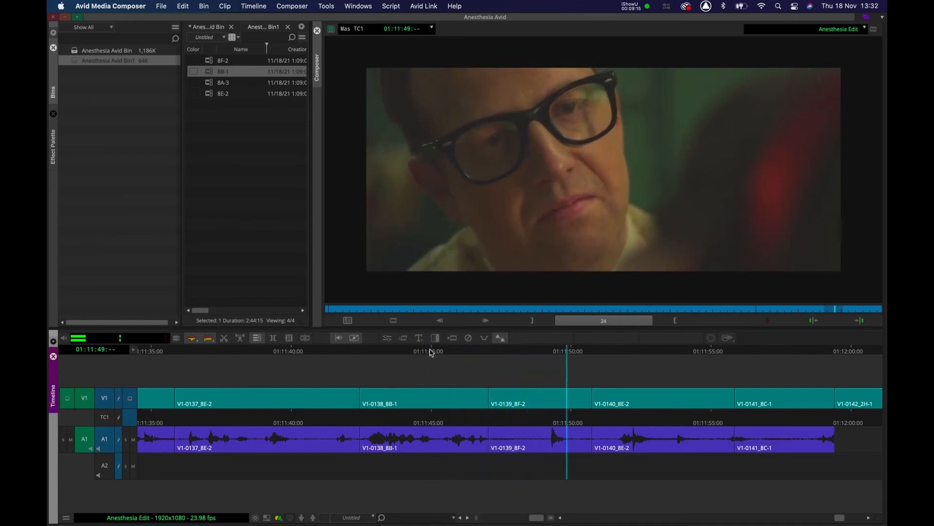
key(k)
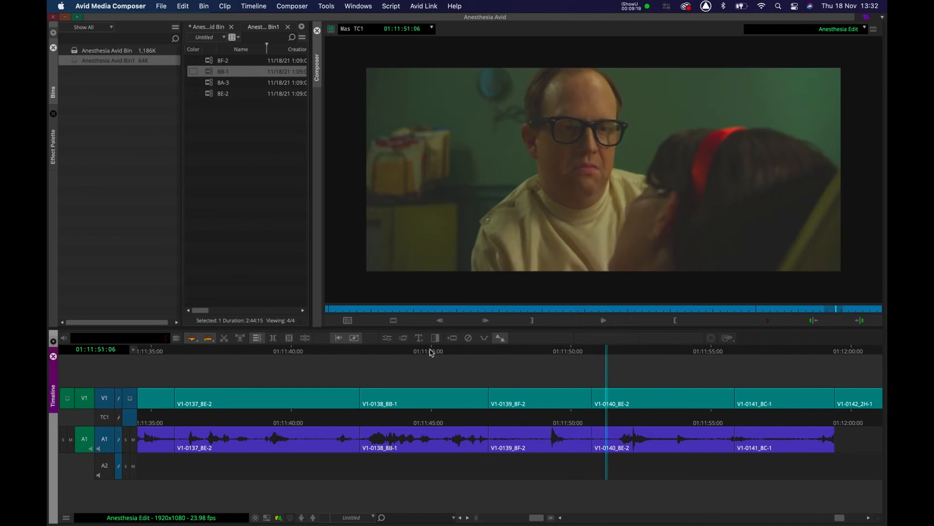
click(617, 349)
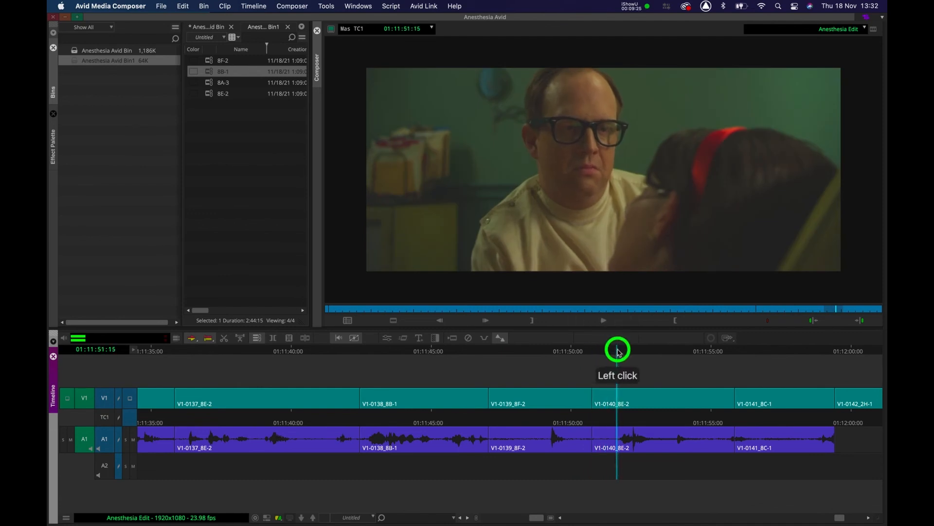
click(621, 350)
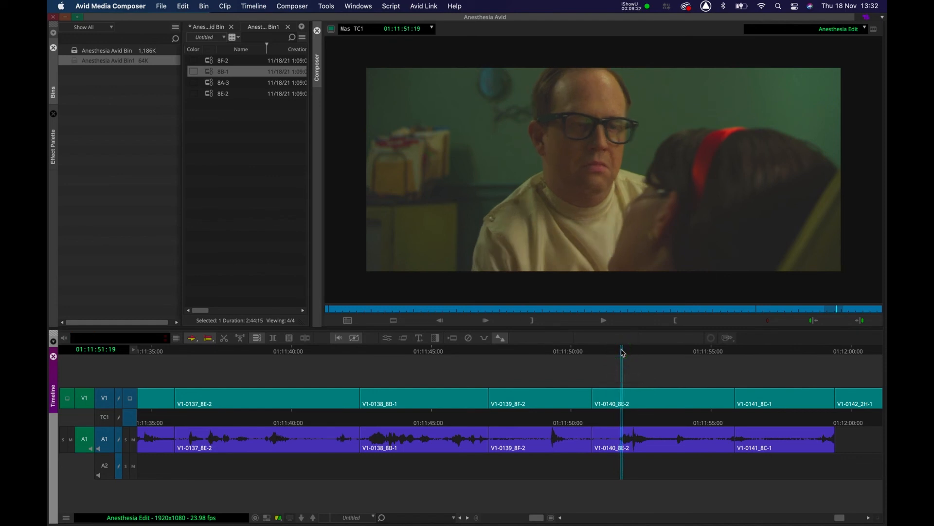
key(shift+i)
drag(536, 351, 597, 355)
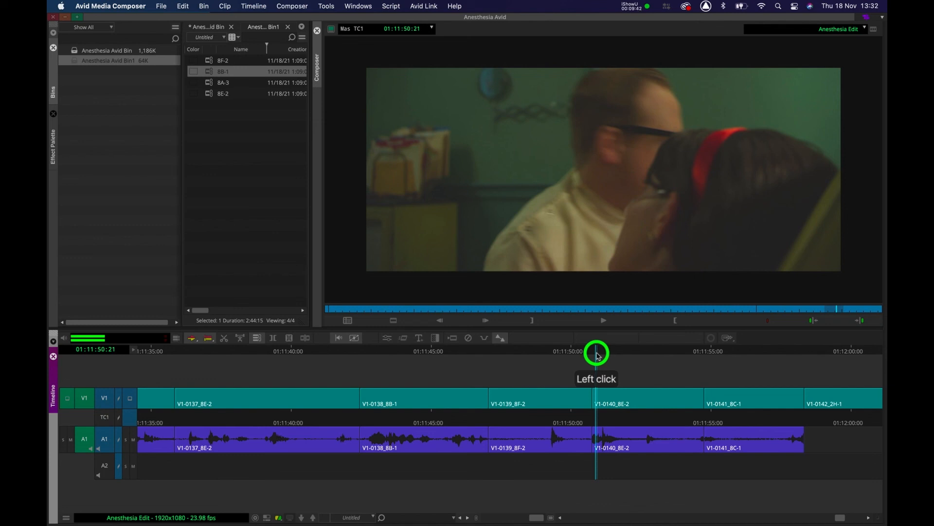
drag(598, 356, 588, 353)
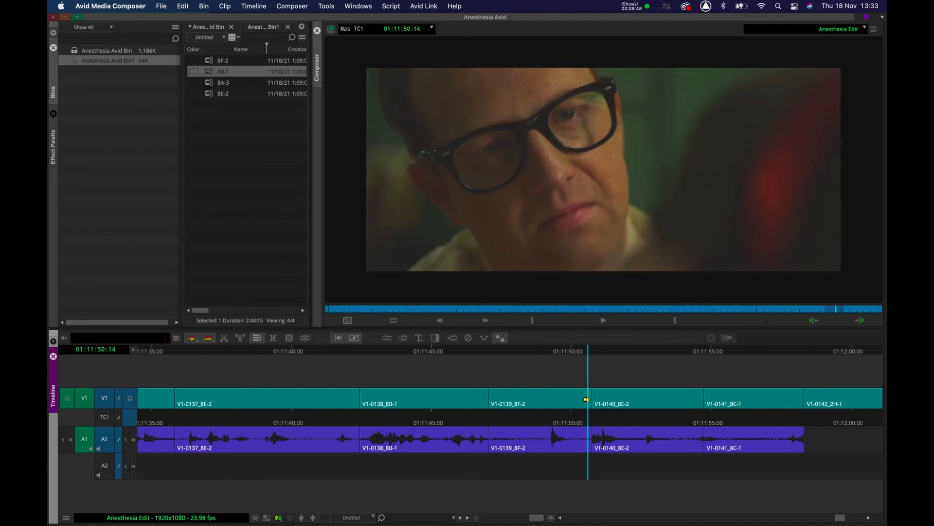
Enter trim mode at the V1-0139_8F-2 / V1-0140_8E-2 cut and extend the tail of V1-0139_8F-2 by 4 frames.
click(587, 399)
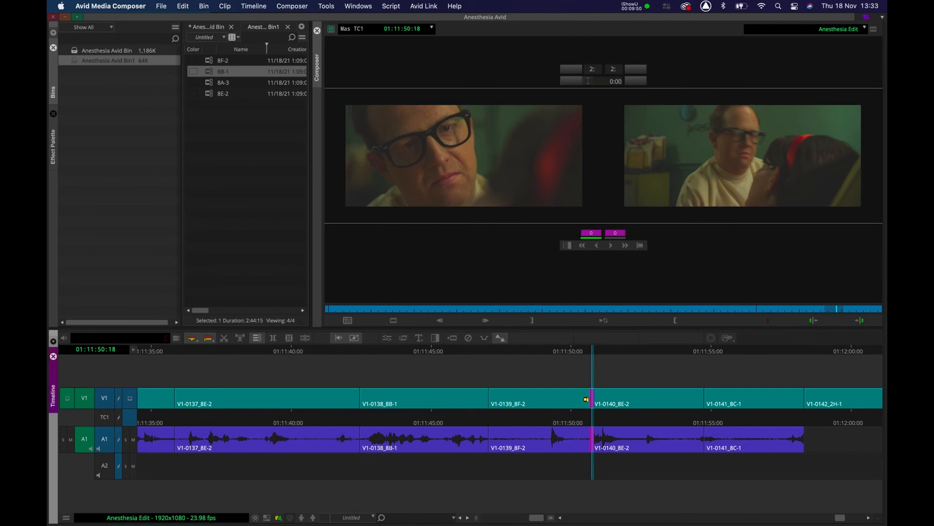
key(k)
key(super+z)
click(587, 399)
key(period)
key(period)
key(period)
key(period)
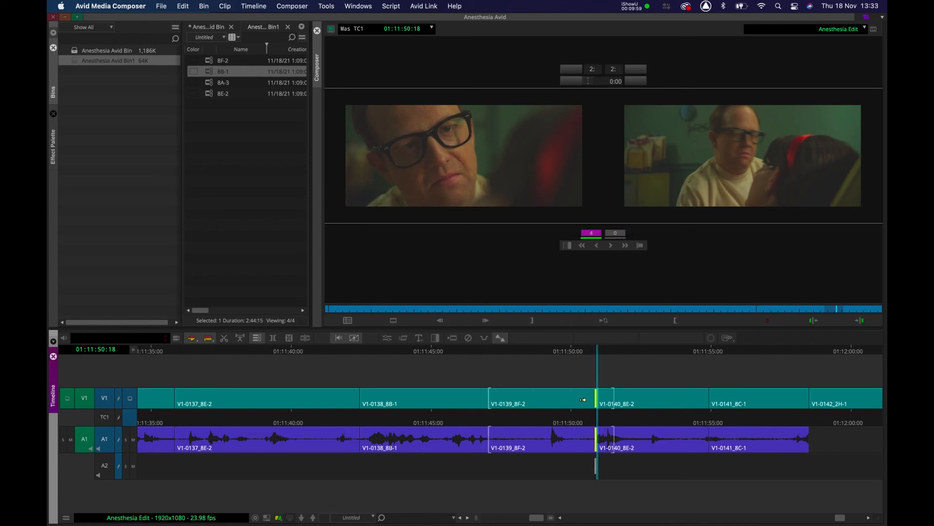
click(402, 352)
Replay the adjusted cut from V1-0139_8F-2 into V1-0140_8E-2.
key(space)
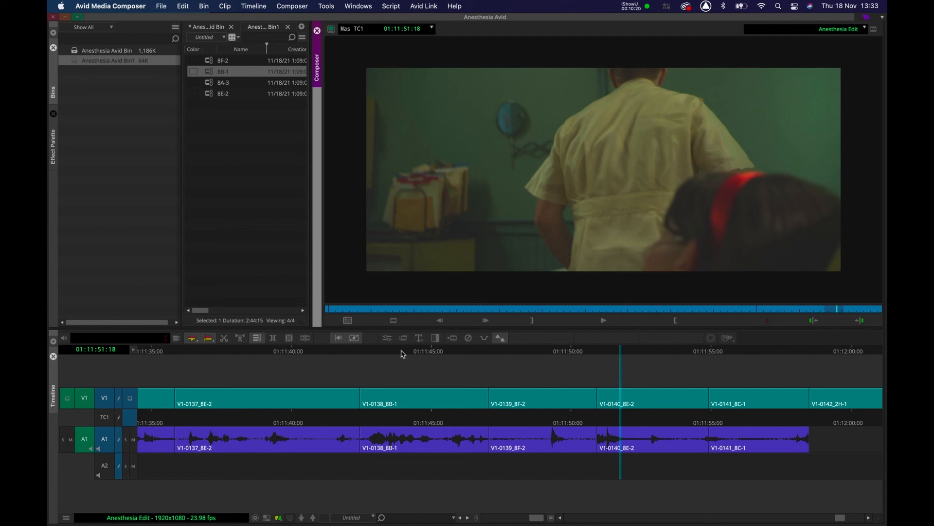
click(553, 351)
key(l)
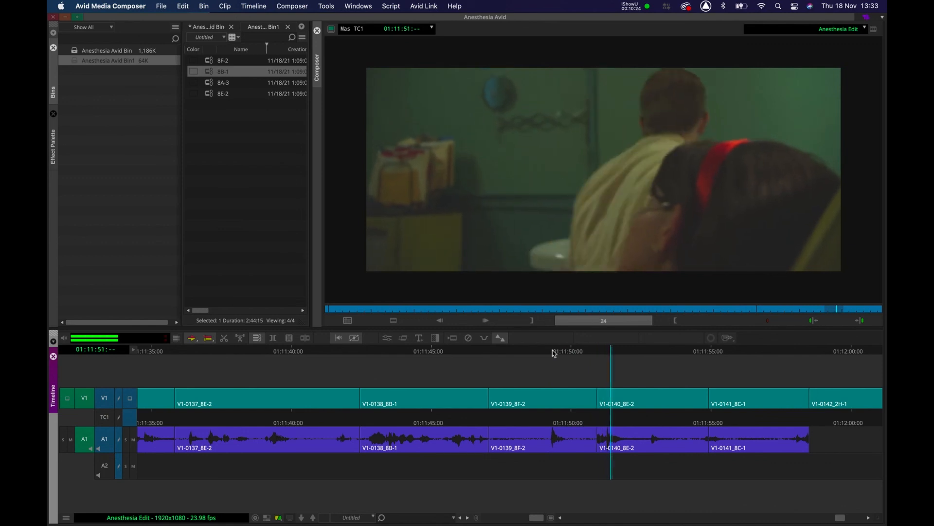
key(k)
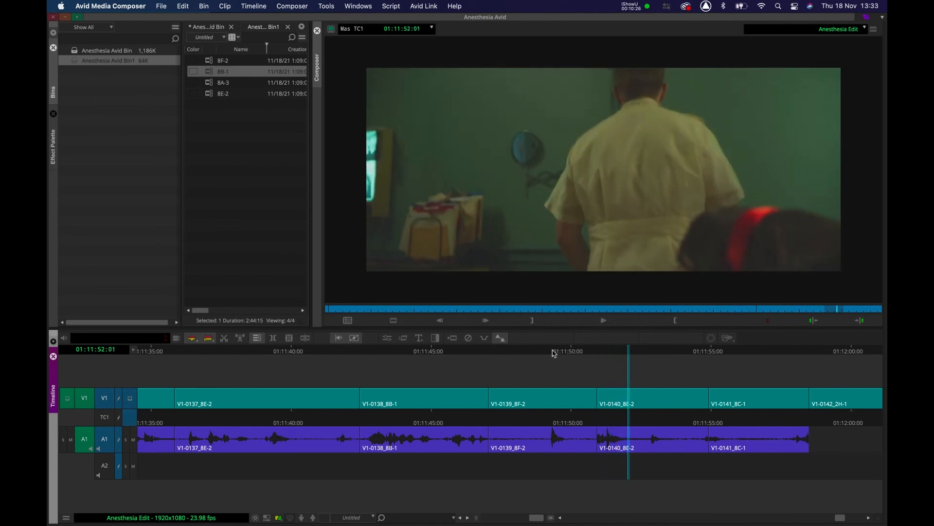